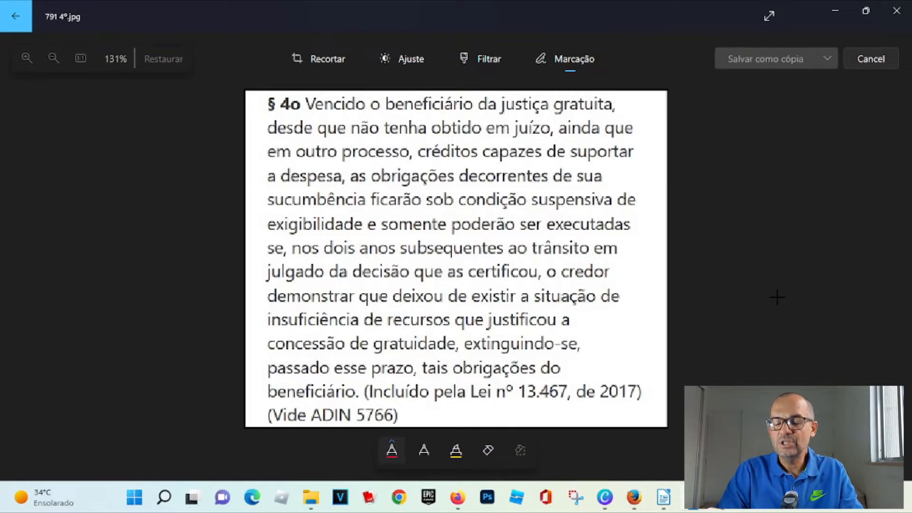
- Underline "justiça gratuita" in red with the markup pen on the § 4o text image
{"action": "right_click", "coordinate": [352, 117]}
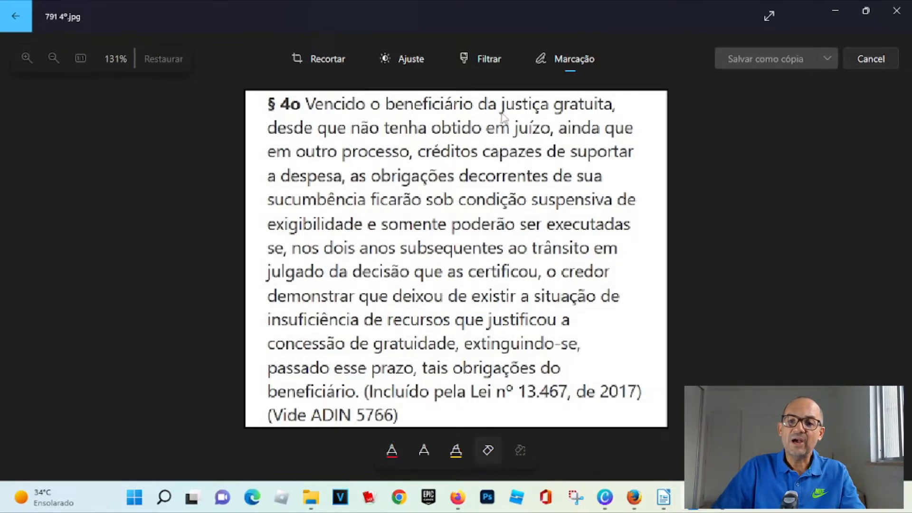
{"action": "left_click", "coordinate": [391, 449]}
{"action": "left_click_drag", "start_coordinate": [498, 113], "coordinate": [612, 112]}
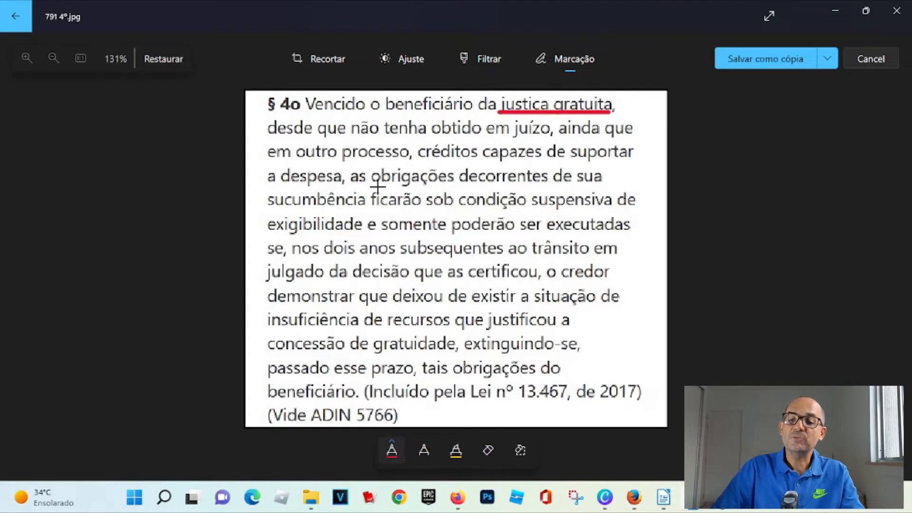
- Underline "sucumbência", "suspensiva", "exigibilidade", "dois anos subsequentes", "deixou de existir a situação" and "insuficiência" in red
{"action": "left_click_drag", "start_coordinate": [270, 207], "coordinate": [346, 207]}
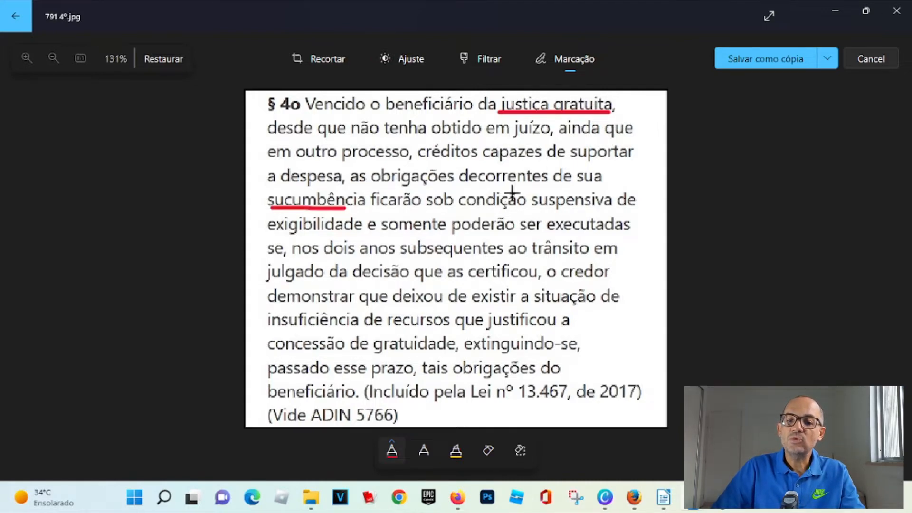
{"action": "left_click_drag", "start_coordinate": [532, 207], "coordinate": [614, 207]}
{"action": "left_click_drag", "start_coordinate": [269, 232], "coordinate": [354, 232]}
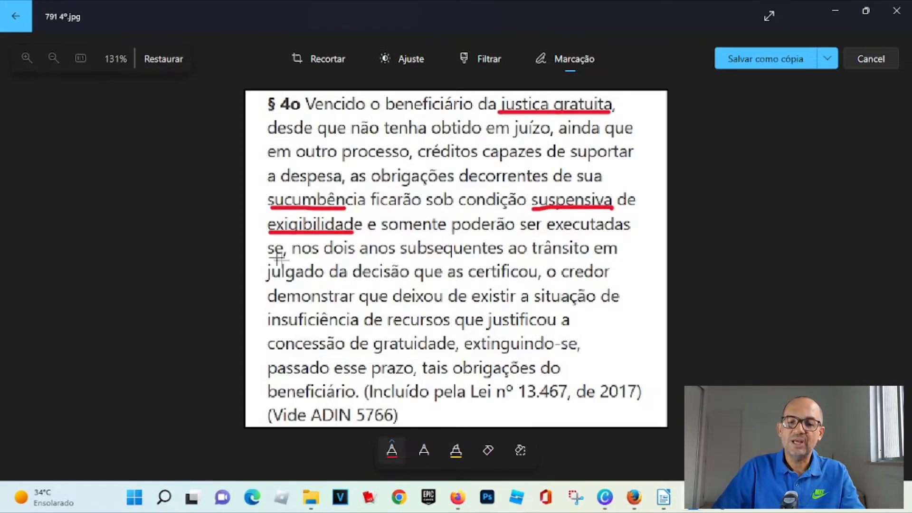
{"action": "left_click_drag", "start_coordinate": [321, 256], "coordinate": [487, 257]}
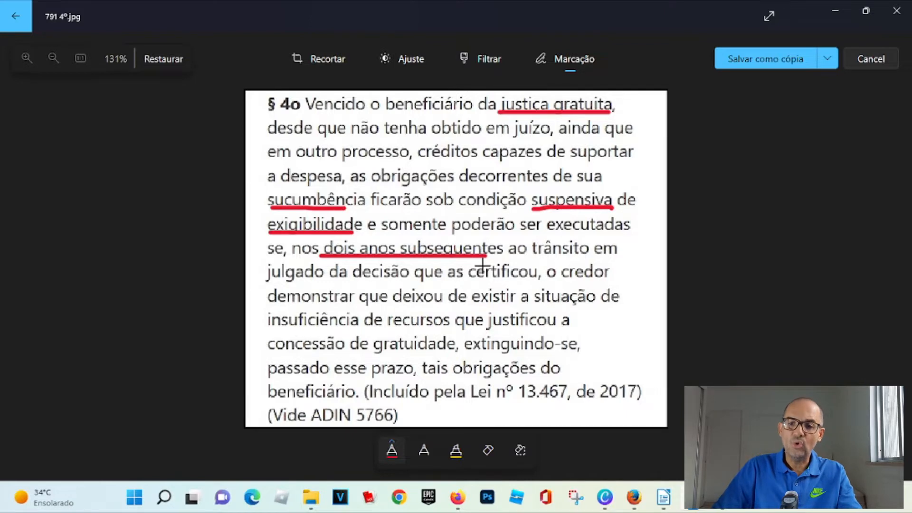
{"action": "left_click_drag", "start_coordinate": [401, 307], "coordinate": [574, 304]}
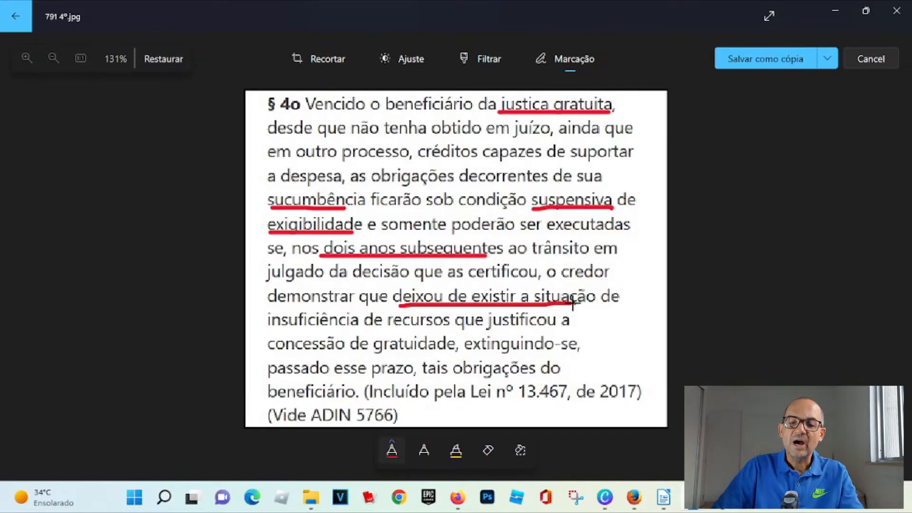
{"action": "left_click_drag", "start_coordinate": [272, 328], "coordinate": [344, 327]}
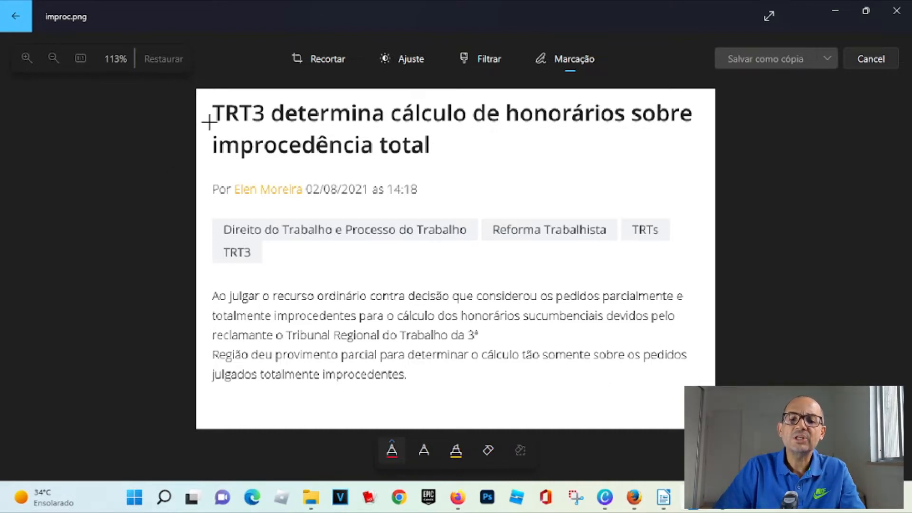
- Underline both lines of the headline "TRT3 determina cálculo de honorários sobre improcedência total" in red
{"action": "left_click_drag", "start_coordinate": [216, 126], "coordinate": [677, 131]}
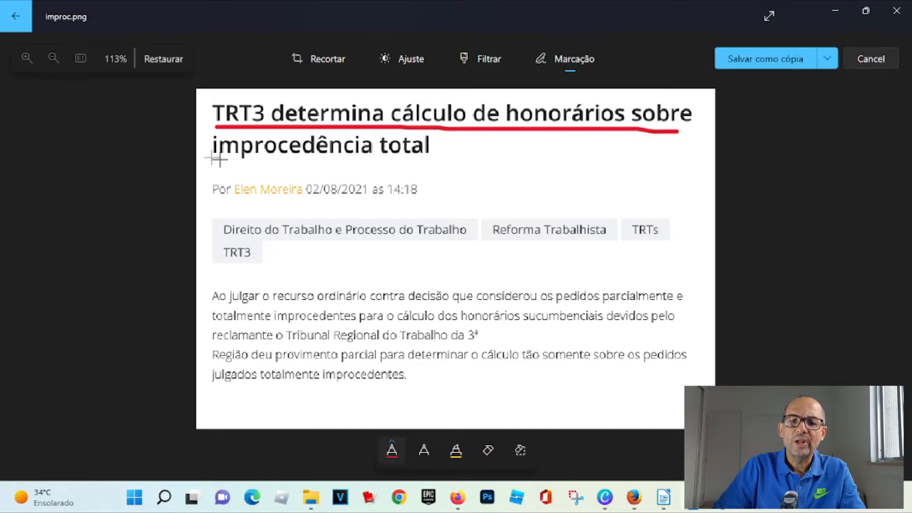
{"action": "left_click_drag", "start_coordinate": [212, 159], "coordinate": [427, 159]}
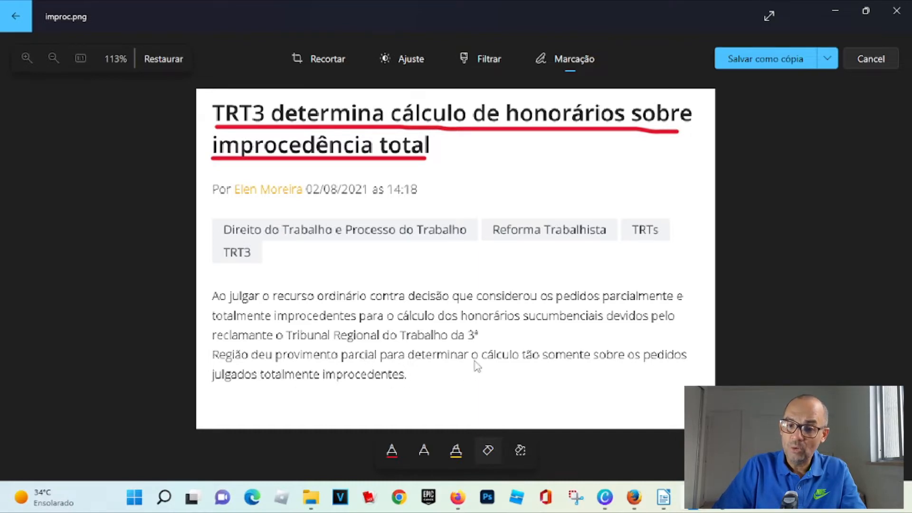
- Underline "o cálculo tão somente sobre os pedidos" and a short stretch below the article body in red
{"action": "left_click", "coordinate": [392, 450]}
{"action": "left_click", "coordinate": [540, 377]}
{"action": "left_click_drag", "start_coordinate": [477, 364], "coordinate": [680, 366]}
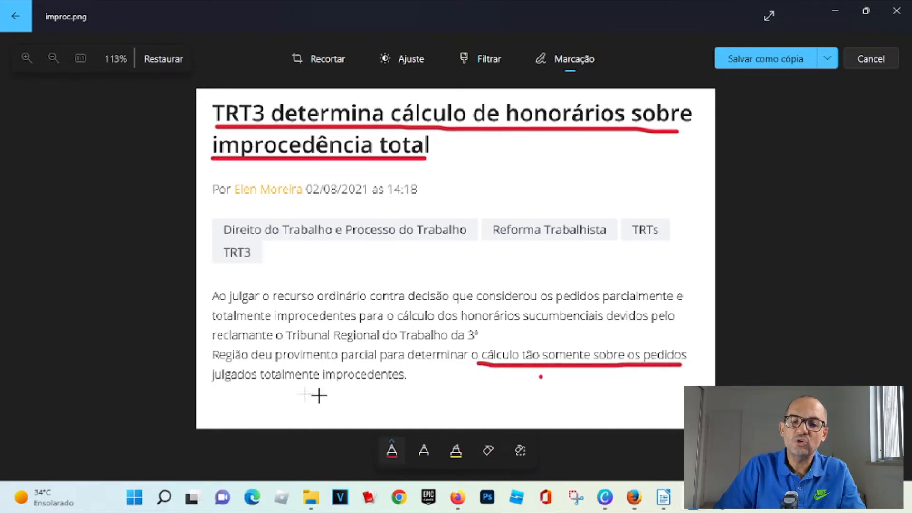
{"action": "mouse_move", "coordinate": [344, 392]}
{"action": "left_mouse_down"}
{"action": "mouse_move", "coordinate": [406, 381]}
{"action": "mouse_move", "coordinate": [358, 336]}
{"action": "mouse_move", "coordinate": [250, 357]}
{"action": "mouse_move", "coordinate": [287, 400]}
{"action": "mouse_move", "coordinate": [373, 393]}
{"action": "left_mouse_up"}
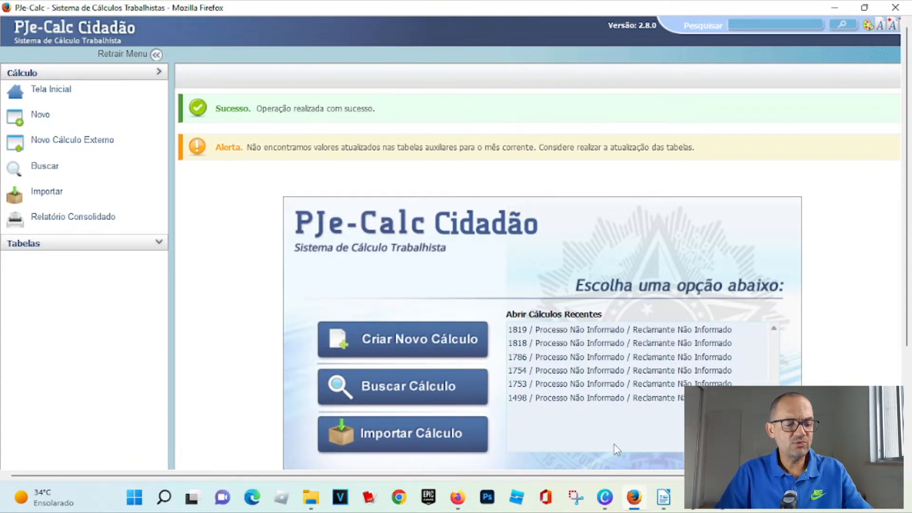
- Create a new calculation and set its parameters' state to BA and municipality to SALVADOR
{"action": "left_click", "coordinate": [441, 352]}
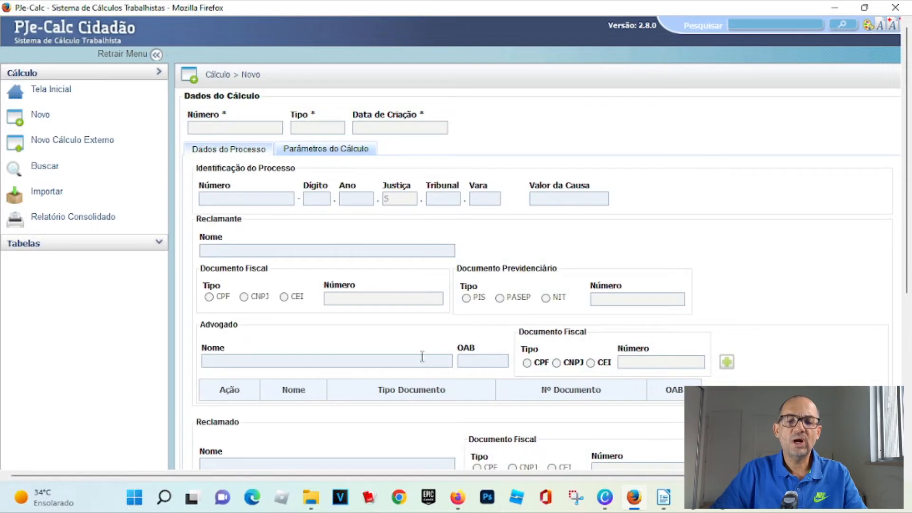
{"action": "left_click", "coordinate": [310, 150]}
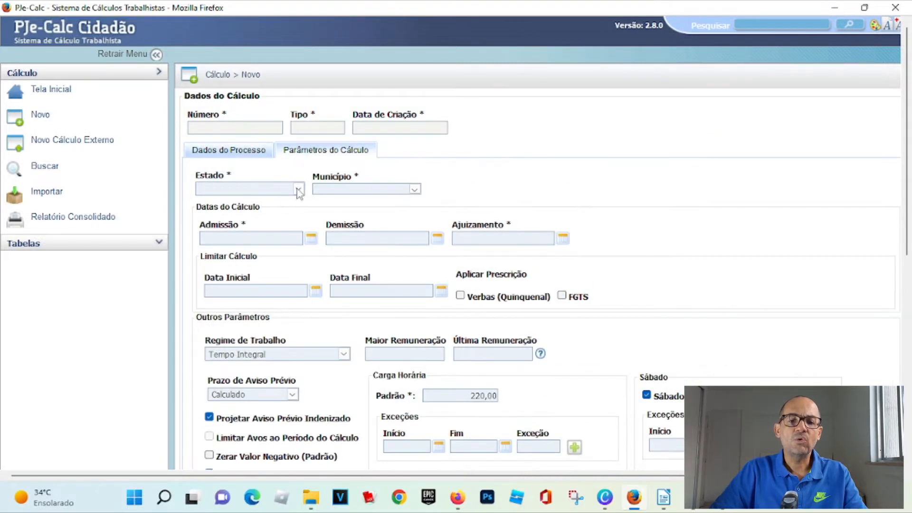
{"action": "left_click", "coordinate": [299, 190]}
{"action": "scroll", "coordinate": [239, 366], "scroll_direction": "down", "scroll_amount": 2}
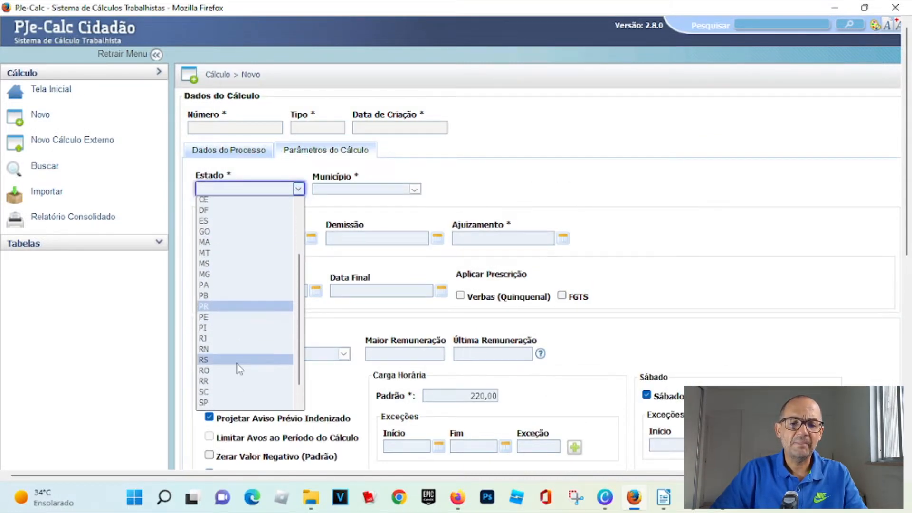
{"action": "scroll", "coordinate": [235, 373], "scroll_direction": "down", "scroll_amount": 1}
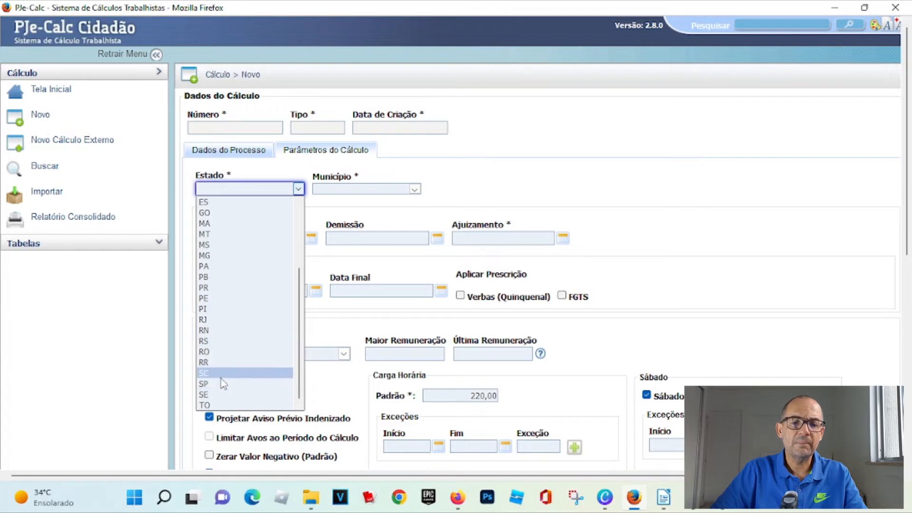
{"action": "scroll", "coordinate": [212, 262], "scroll_direction": "up", "scroll_amount": 2}
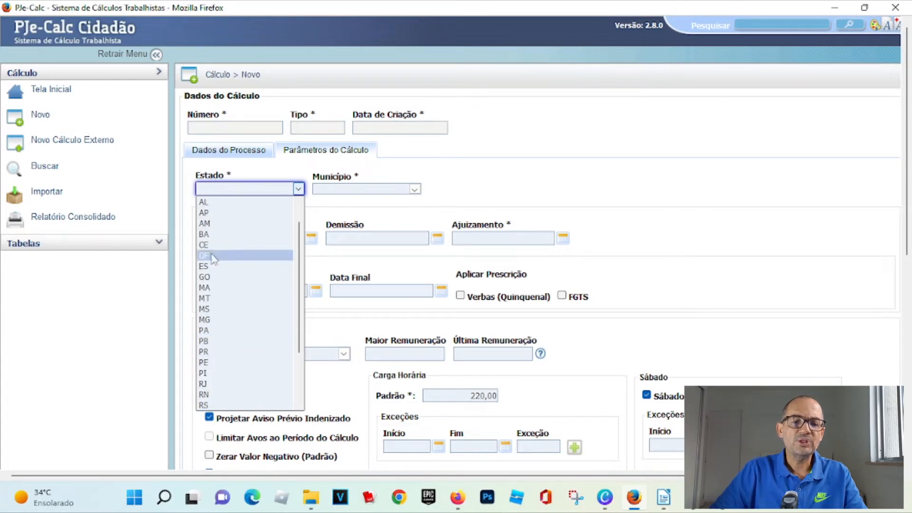
{"action": "left_click", "coordinate": [209, 234]}
{"action": "left_click", "coordinate": [415, 190]}
{"action": "left_click", "coordinate": [333, 271]}
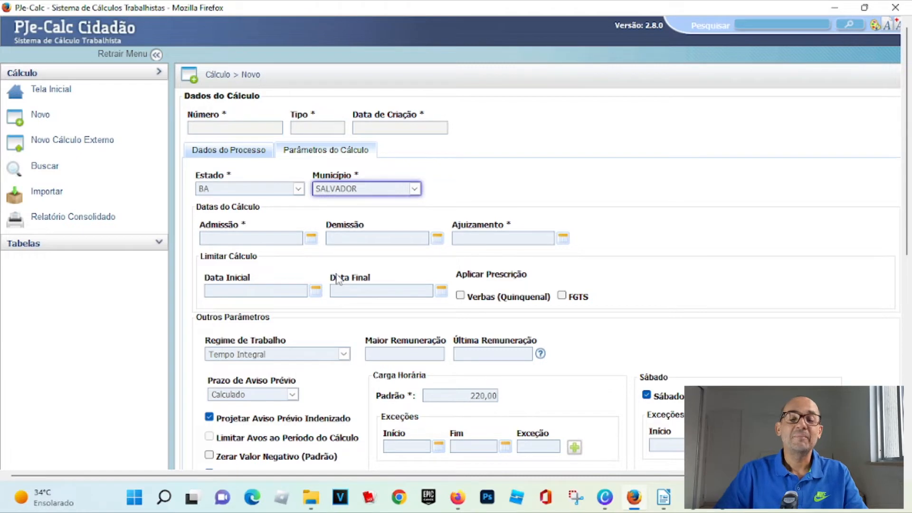
- Enter admission date 02/03/2021, dismissal date 05/04/2022 and filing date 07/05/2022
{"action": "left_click", "coordinate": [257, 238]}
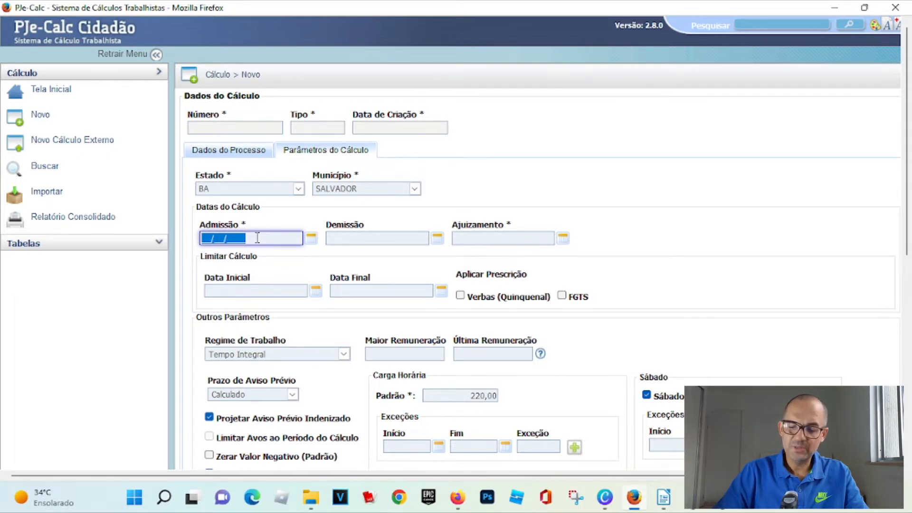
{"action": "type", "text": "02/03/2021"}
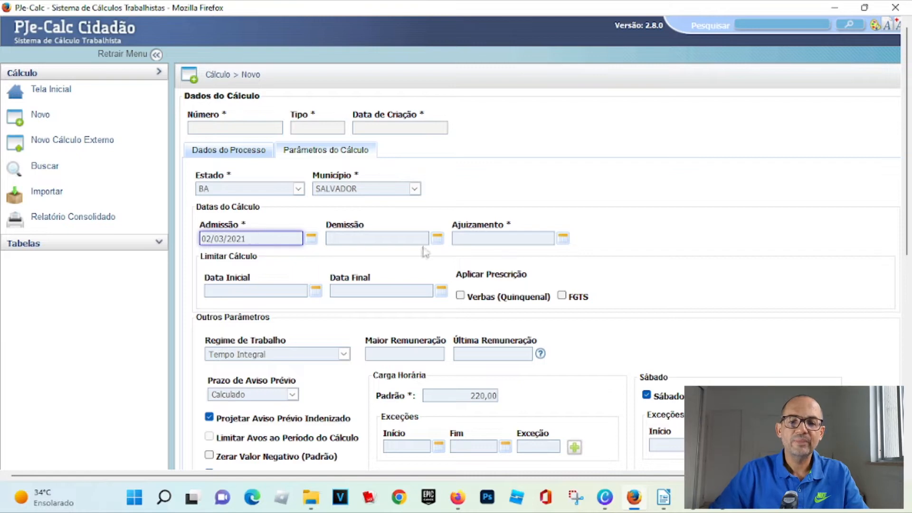
{"action": "left_click", "coordinate": [386, 239]}
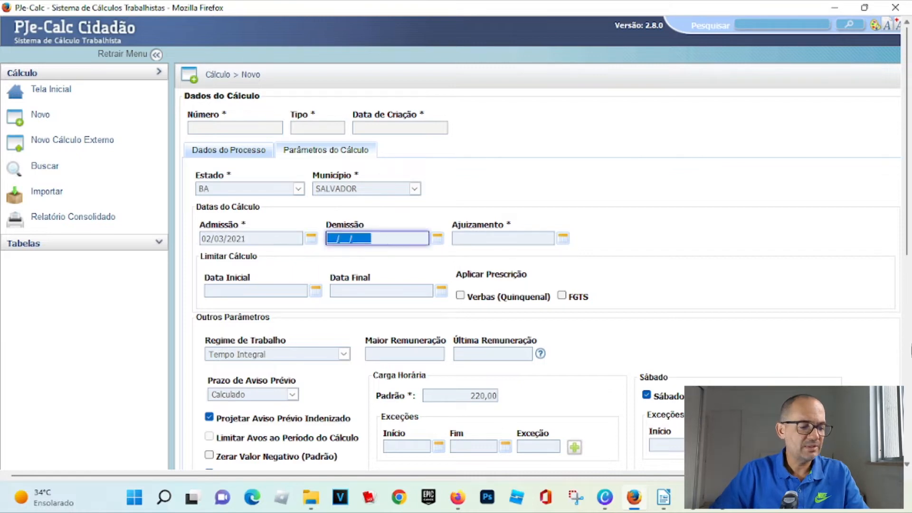
{"action": "type", "text": "05/04/2022"}
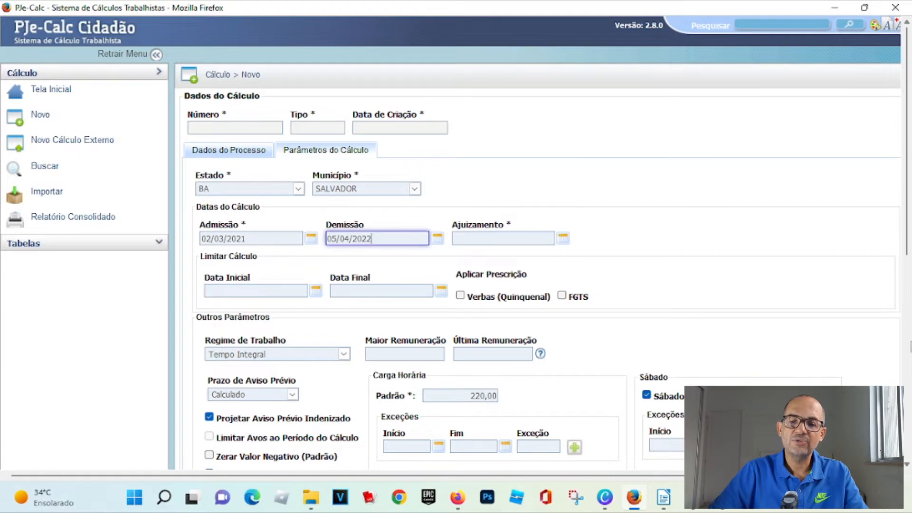
{"action": "left_click", "coordinate": [509, 240]}
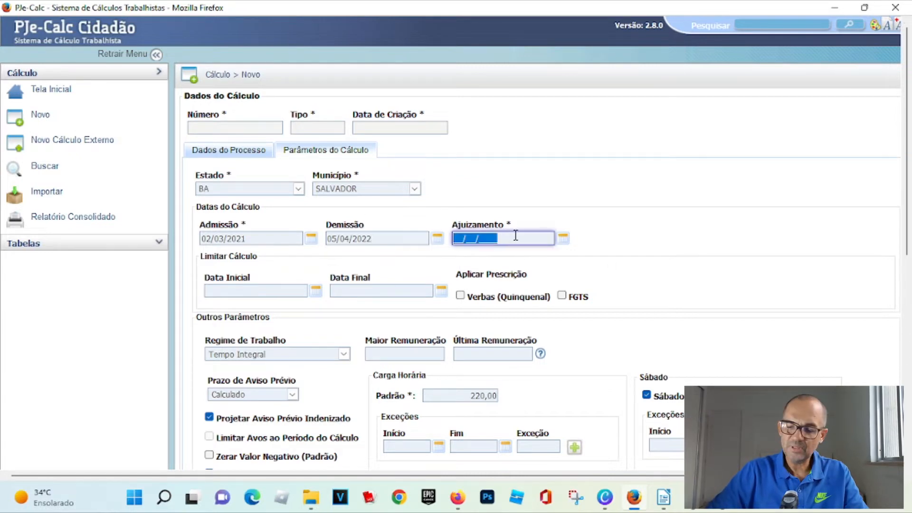
{"action": "type", "text": "07/05/2022"}
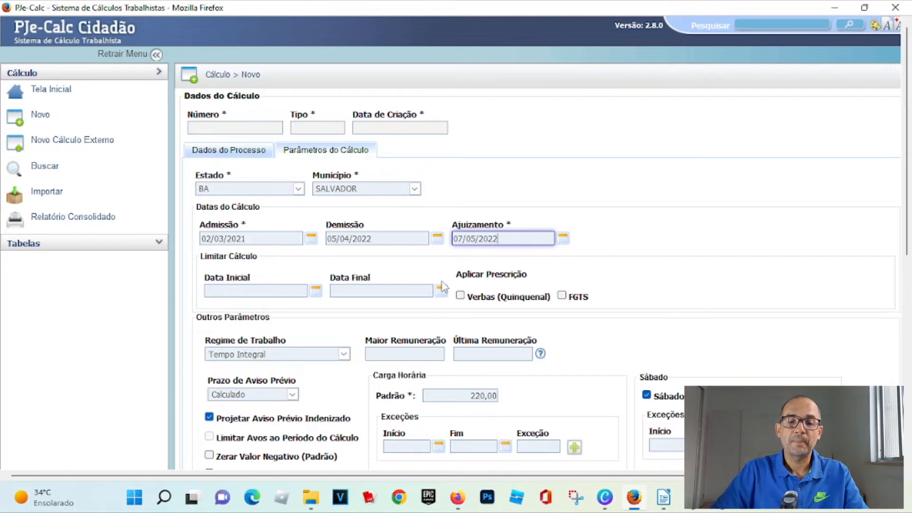
- Set highest and last remuneration to 2.500,00 each and save the calculation
{"action": "left_click", "coordinate": [420, 356]}
{"action": "type", "text": "2.500,00"}
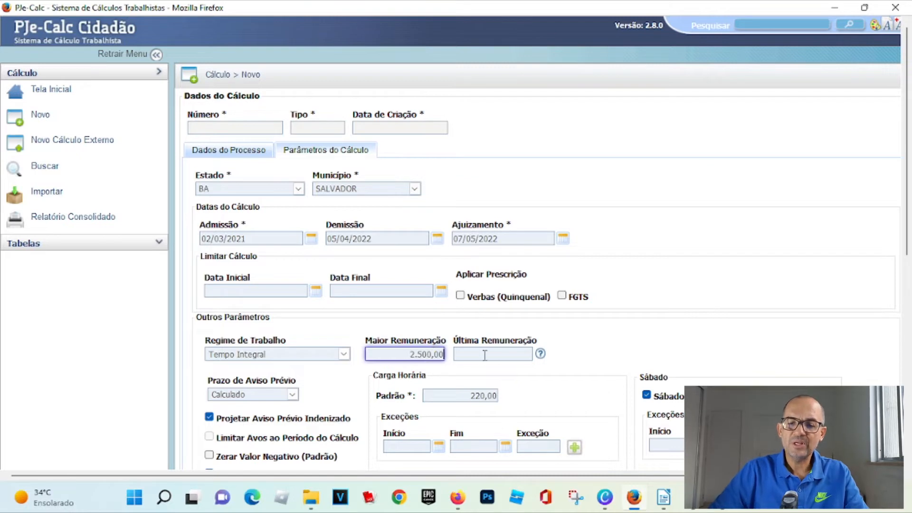
{"action": "left_click", "coordinate": [487, 354]}
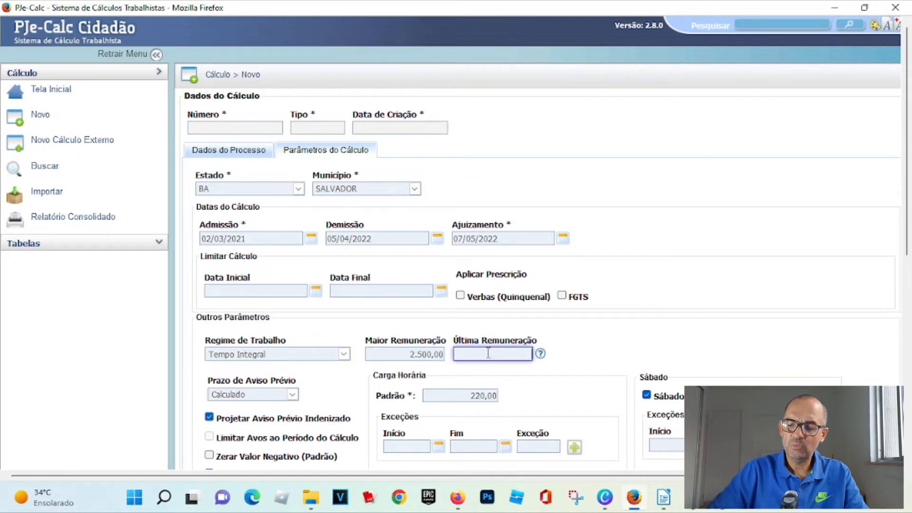
{"action": "type", "text": "2.500,00"}
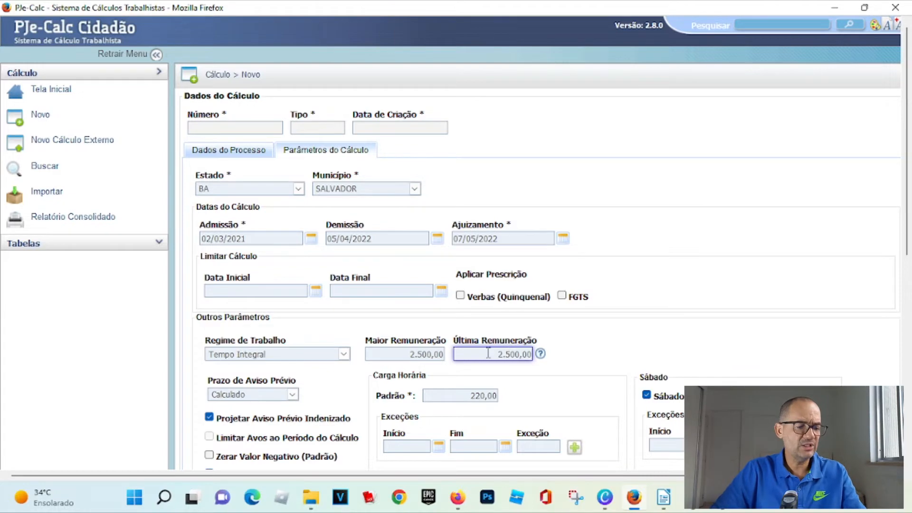
{"action": "scroll", "coordinate": [356, 290], "scroll_direction": "down", "scroll_amount": 3}
{"action": "scroll", "coordinate": [356, 291], "scroll_direction": "down", "scroll_amount": 5}
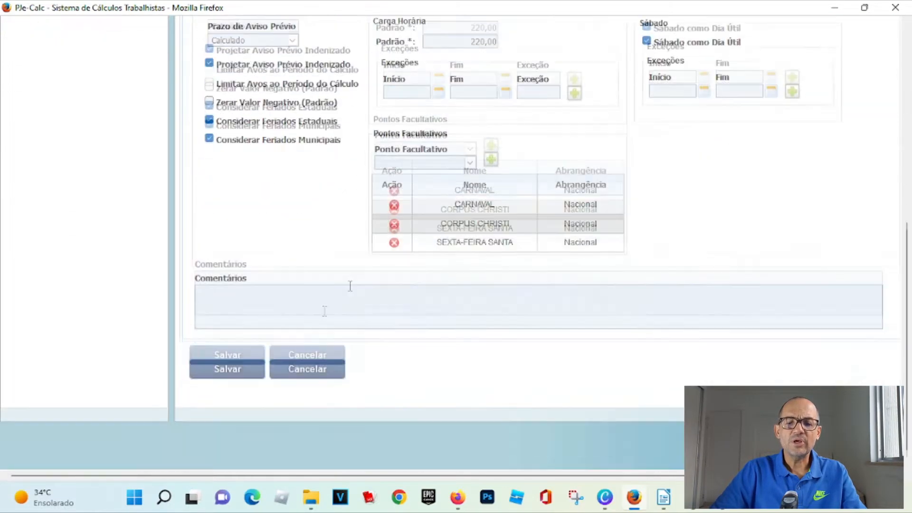
{"action": "left_click", "coordinate": [226, 355]}
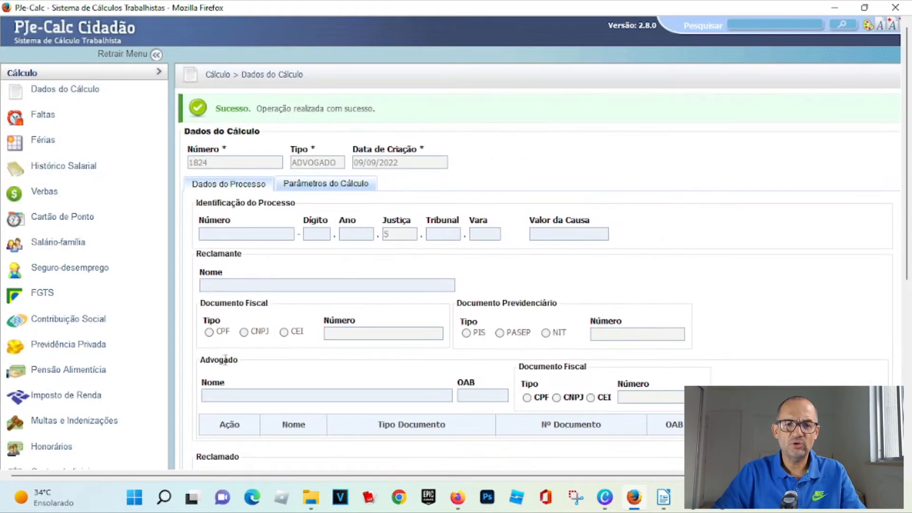
- Open express entry of earnings and tick Adicional de Insalubridade 40%, Multa do Artigo 477, Aviso Prévio, Férias + 1/3 and 13º Salário
{"action": "left_click", "coordinate": [43, 195]}
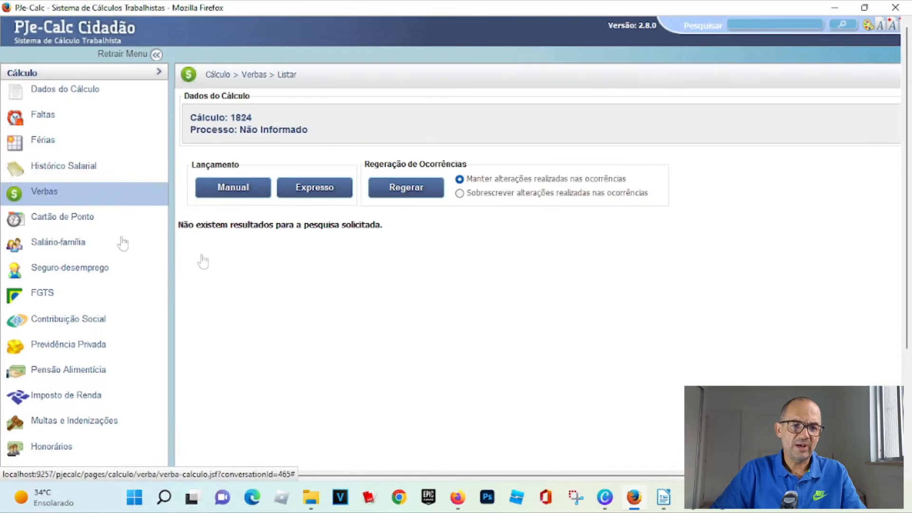
{"action": "left_click", "coordinate": [309, 190]}
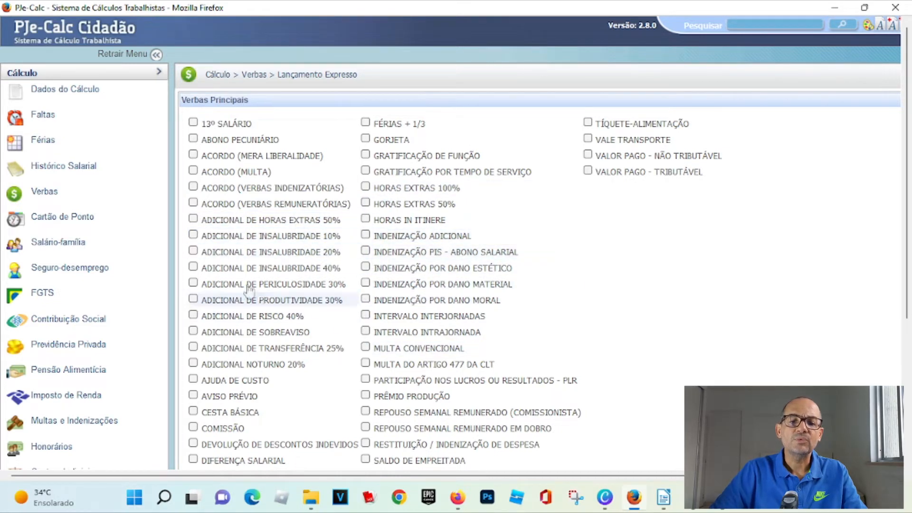
{"action": "left_click", "coordinate": [194, 267]}
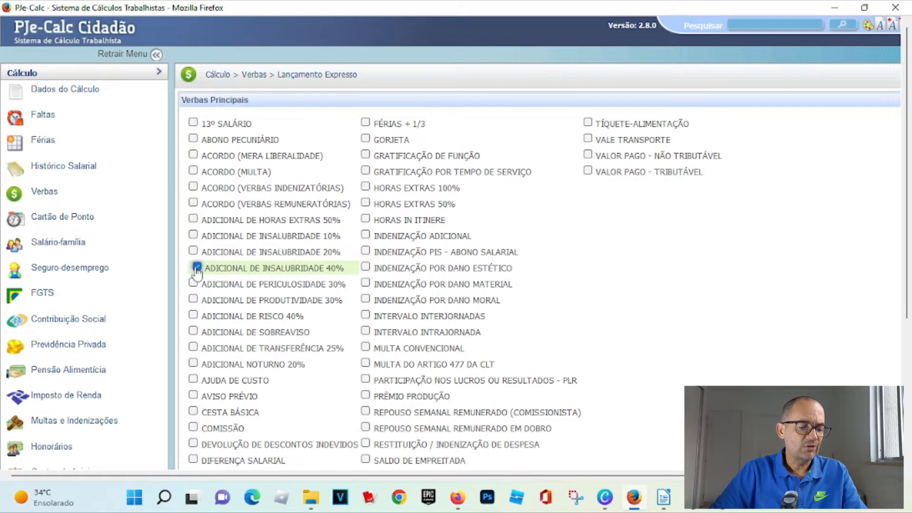
{"action": "left_click", "coordinate": [367, 366]}
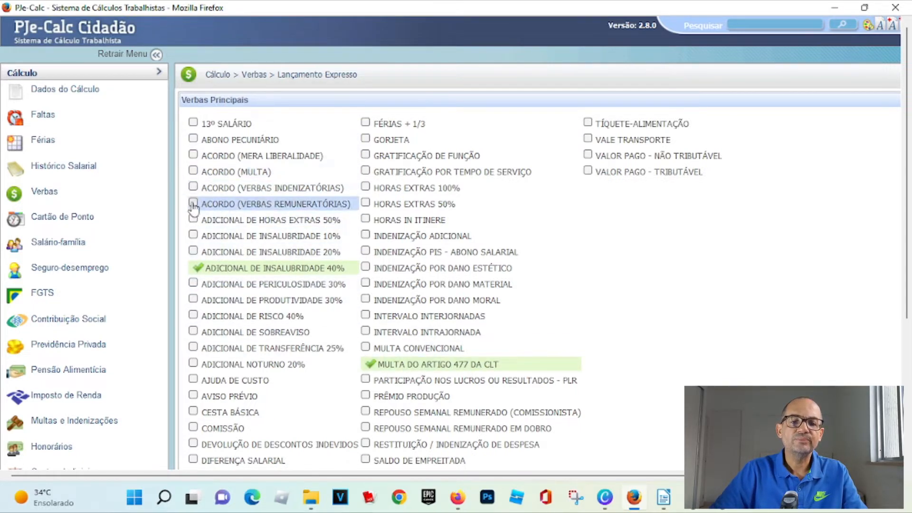
{"action": "left_click", "coordinate": [193, 396]}
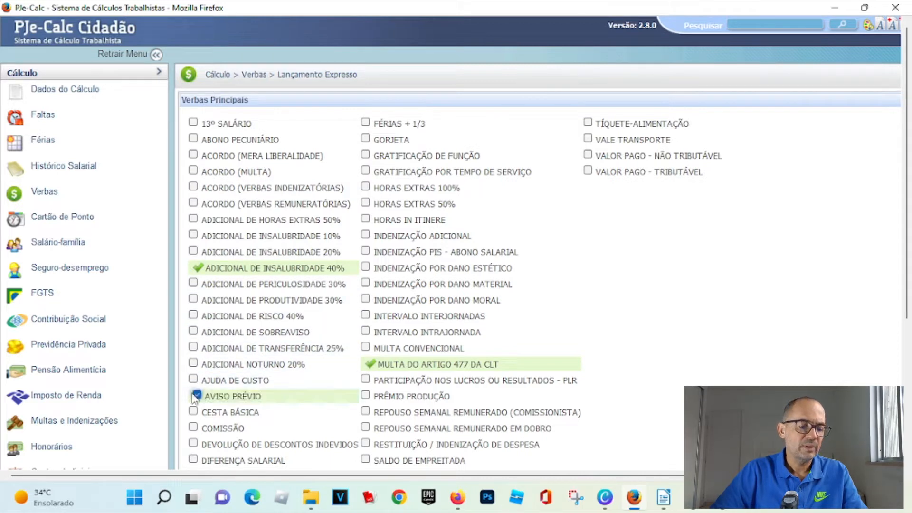
{"action": "left_click", "coordinate": [371, 125]}
{"action": "left_click", "coordinate": [195, 124]}
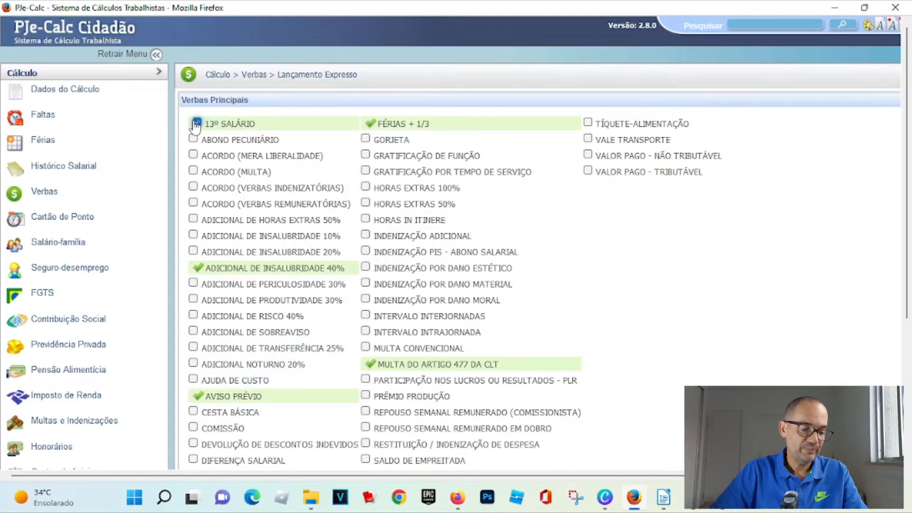
{"action": "scroll", "coordinate": [216, 138], "scroll_direction": "down", "scroll_amount": 5}
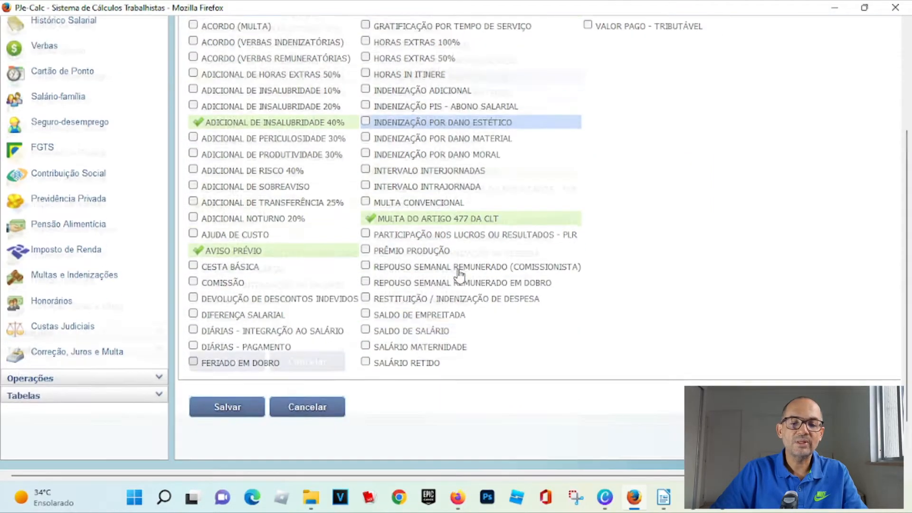
- Save the express earnings, then enable the FGTS fine at 40% and save the FGTS data
{"action": "left_click", "coordinate": [227, 357]}
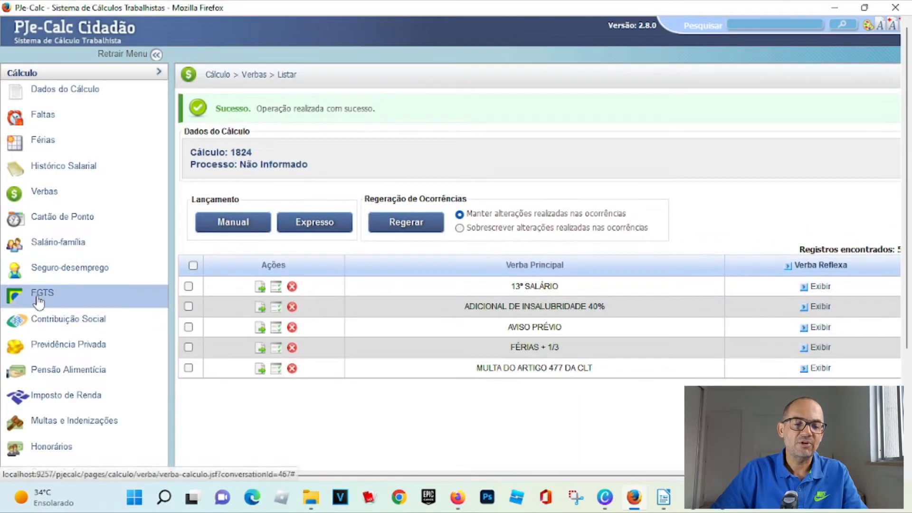
{"action": "left_click", "coordinate": [38, 300]}
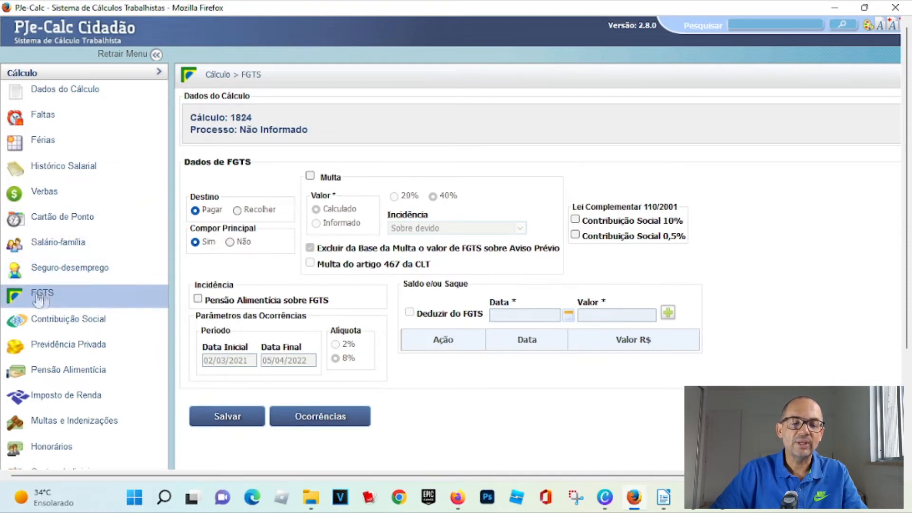
{"action": "left_click", "coordinate": [309, 176]}
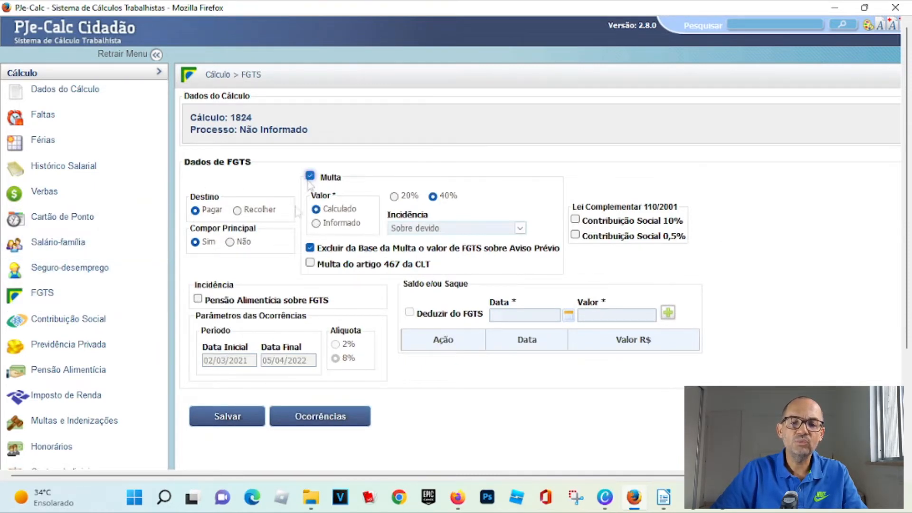
{"action": "left_click", "coordinate": [227, 417]}
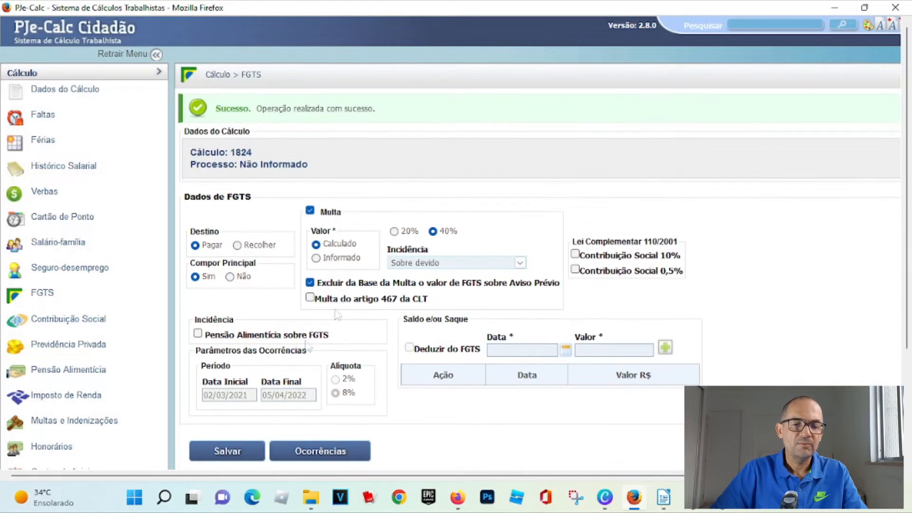
- Deactivate the 20/12/2021 occurrence of the 13º Salário earning and save its occurrences
{"action": "left_click", "coordinate": [45, 193]}
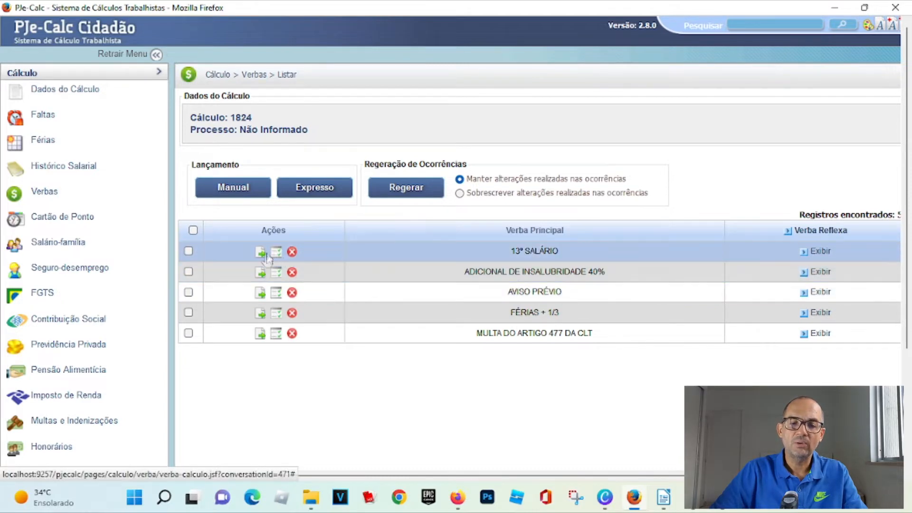
{"action": "left_click", "coordinate": [281, 254]}
{"action": "left_click", "coordinate": [216, 236]}
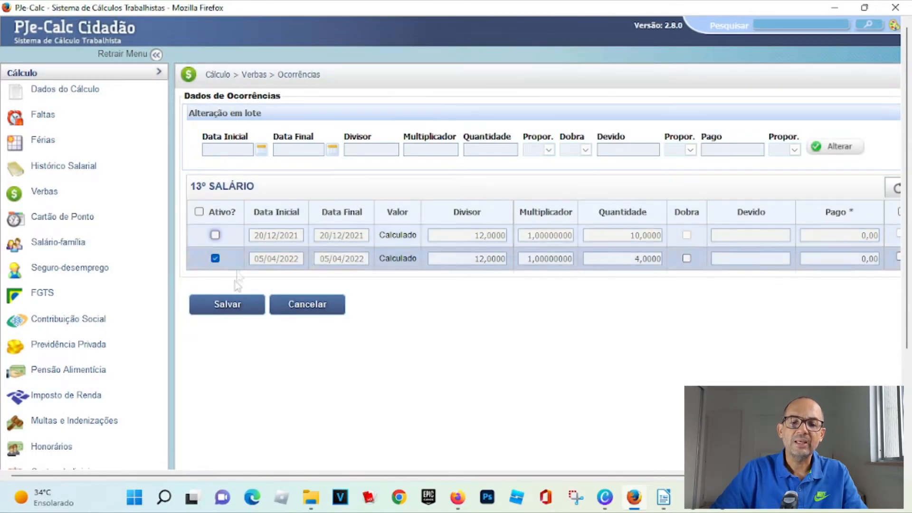
{"action": "left_click", "coordinate": [220, 306]}
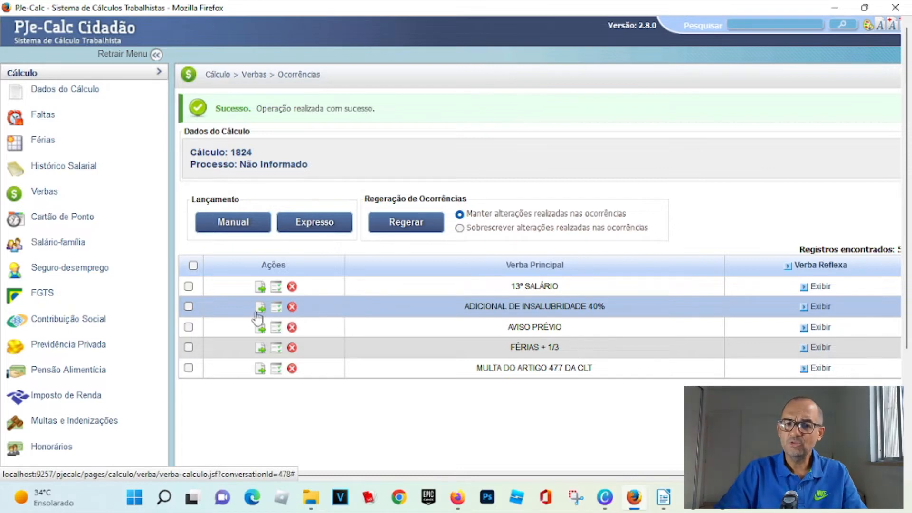
- Open the Adicional de Insalubridade 40% earning, check its Salário Mínimo base and multiplier, and save it
{"action": "left_click", "coordinate": [259, 308]}
{"action": "left_click", "coordinate": [297, 356]}
{"action": "left_click", "coordinate": [297, 356]}
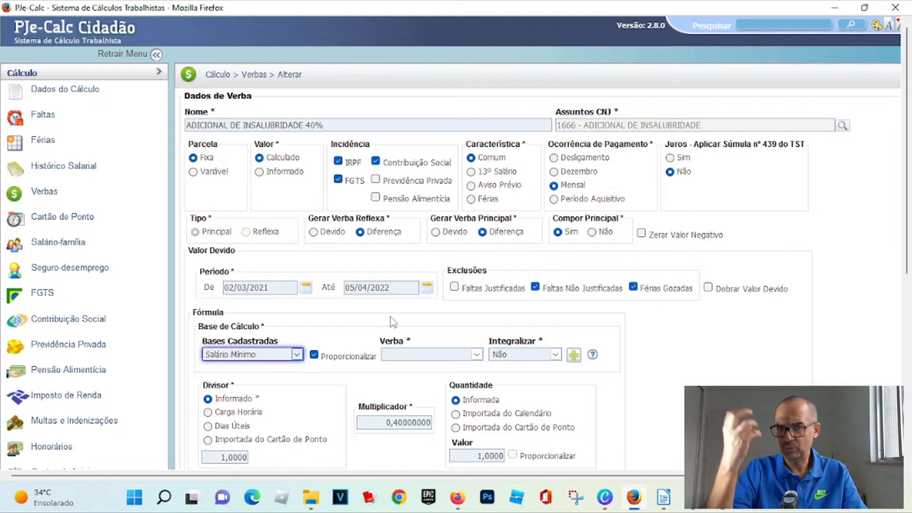
{"action": "left_click_drag", "start_coordinate": [375, 424], "coordinate": [429, 423]}
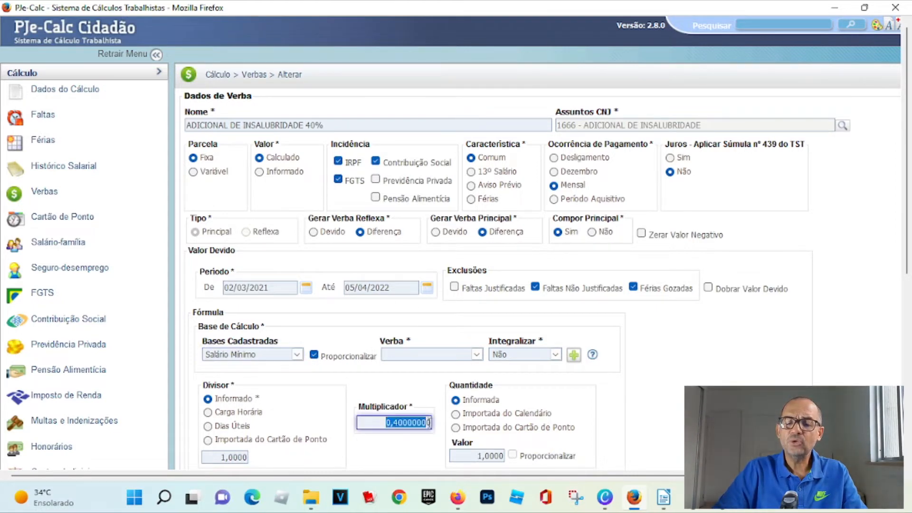
{"action": "triple_click", "coordinate": [309, 127]}
{"action": "scroll", "coordinate": [234, 391], "scroll_direction": "down", "scroll_amount": 5}
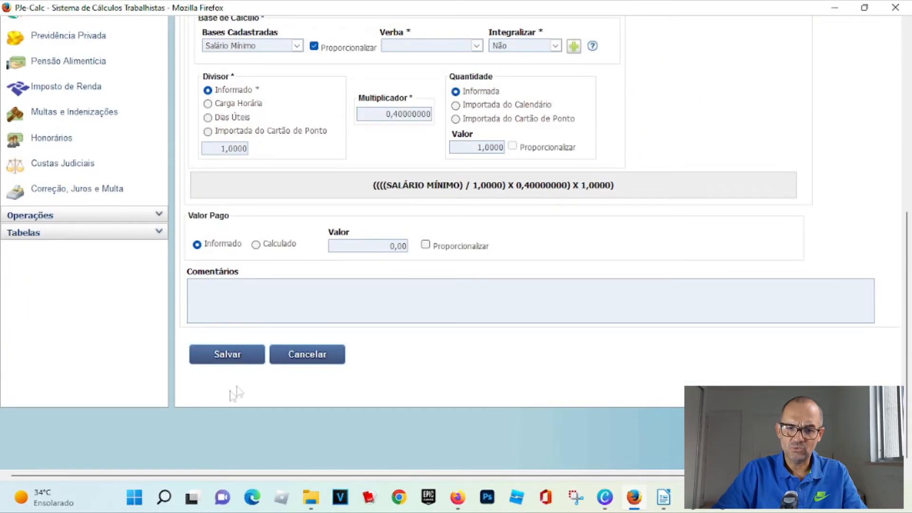
{"action": "left_click", "coordinate": [223, 363]}
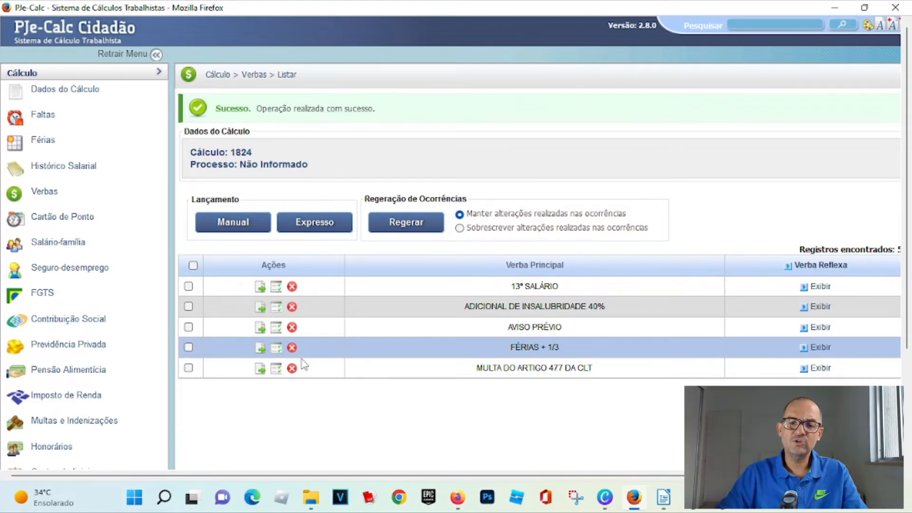
- Open the Multa do Artigo 477 da CLT earning, review its formula and save it
{"action": "left_click", "coordinate": [261, 369]}
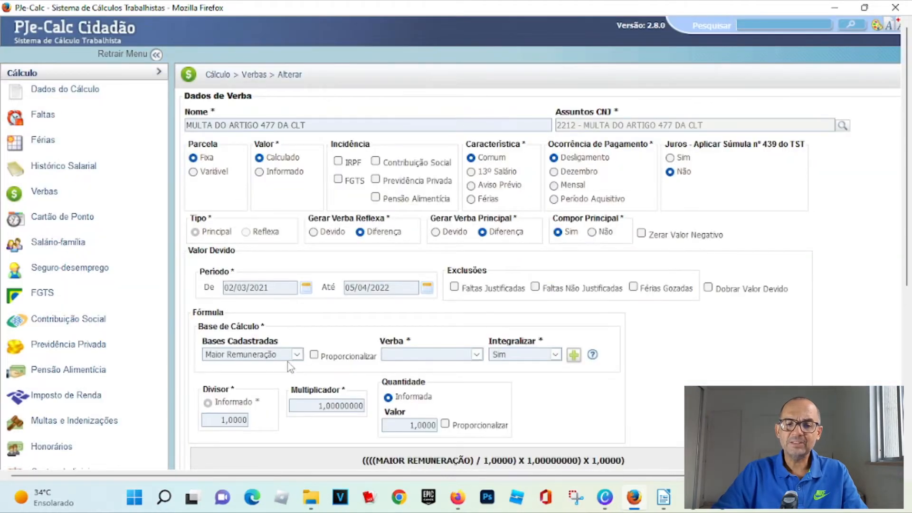
{"action": "scroll", "coordinate": [268, 403], "scroll_direction": "down", "scroll_amount": 5}
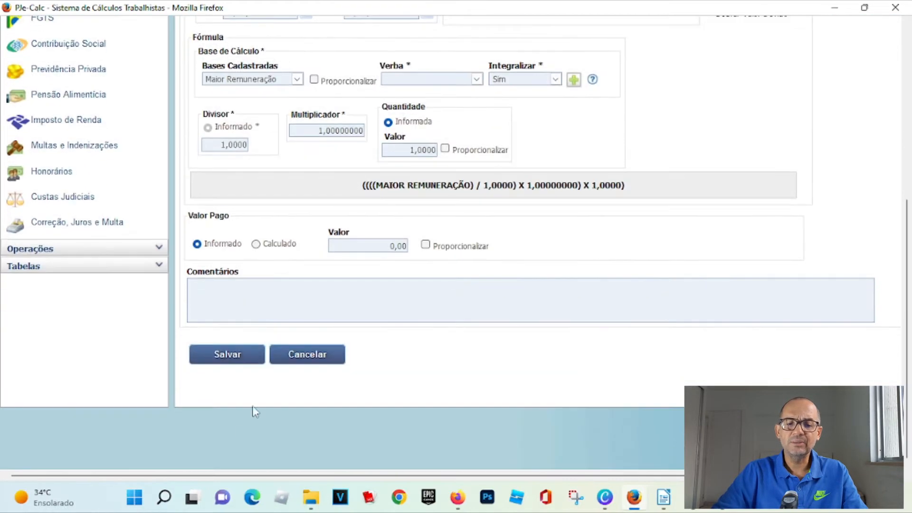
{"action": "left_click", "coordinate": [229, 356]}
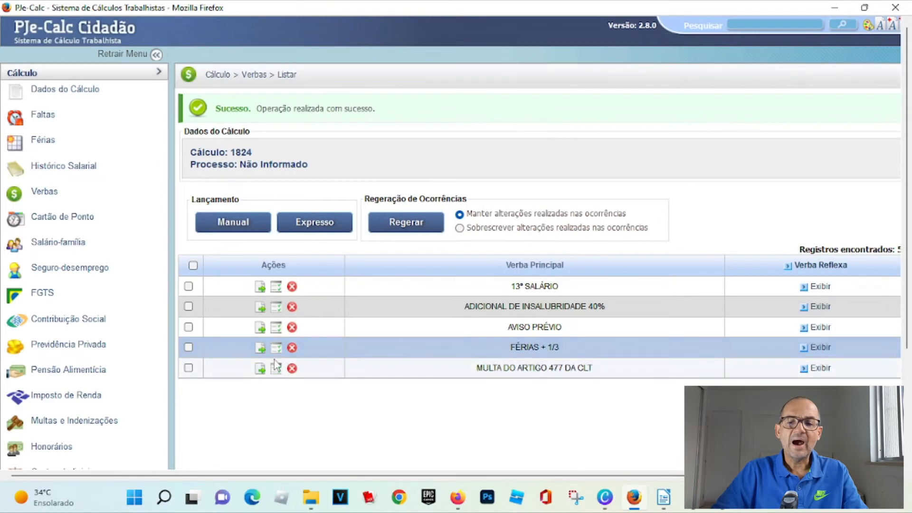
- Open the Aviso Prévio earning, review its formula and save it
{"action": "left_click", "coordinate": [260, 327]}
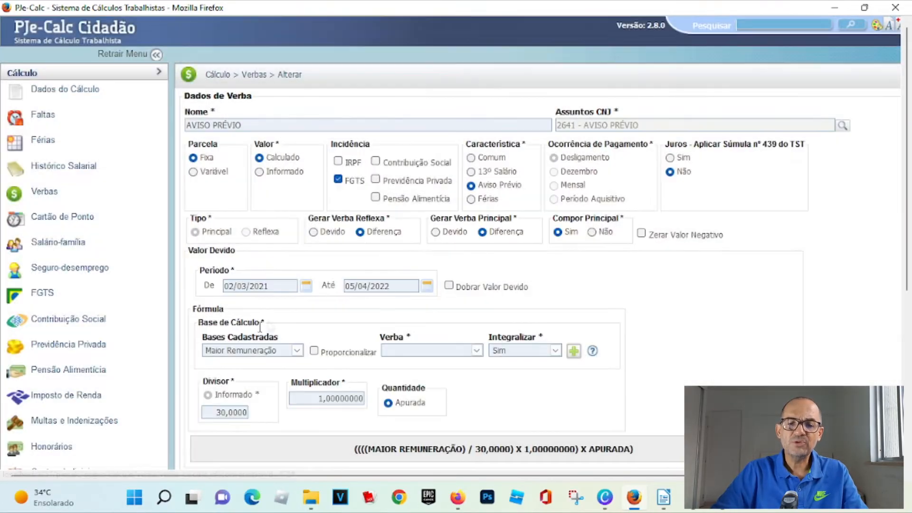
{"action": "scroll", "coordinate": [295, 353], "scroll_direction": "down", "scroll_amount": 5}
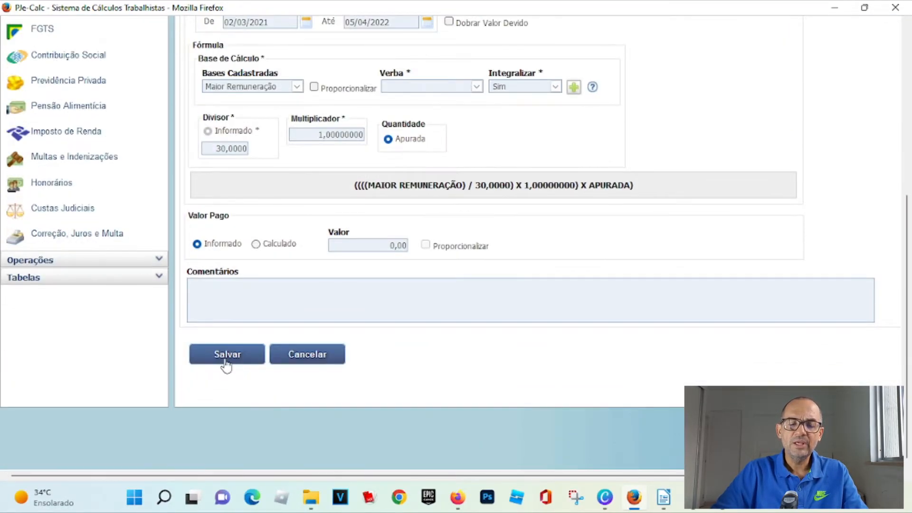
{"action": "left_click", "coordinate": [226, 362]}
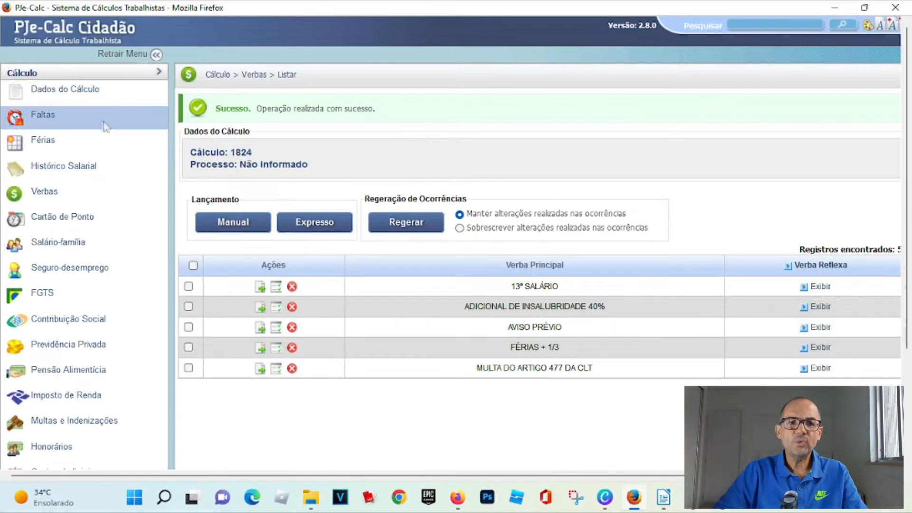
- Check the notice-period setting in the calculation parameters
{"action": "left_click", "coordinate": [80, 94]}
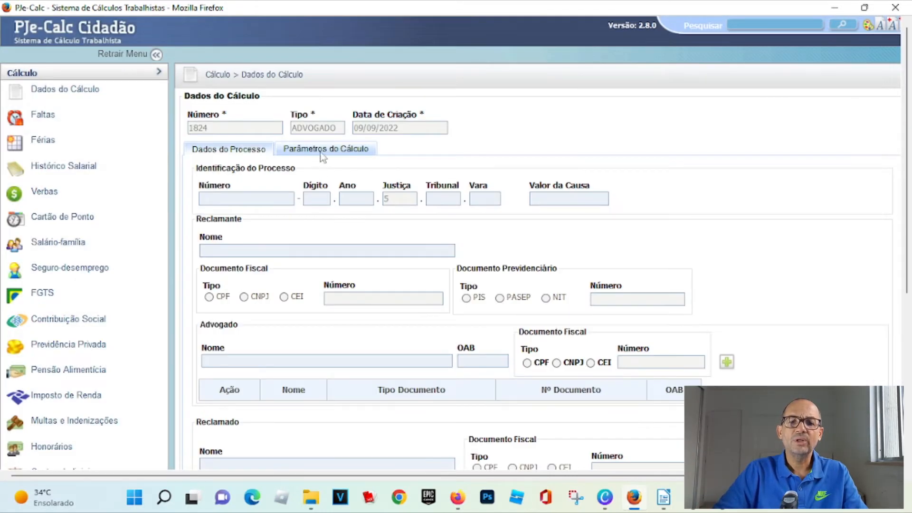
{"action": "left_click", "coordinate": [323, 151]}
{"action": "left_click", "coordinate": [291, 395]}
{"action": "left_click", "coordinate": [290, 402]}
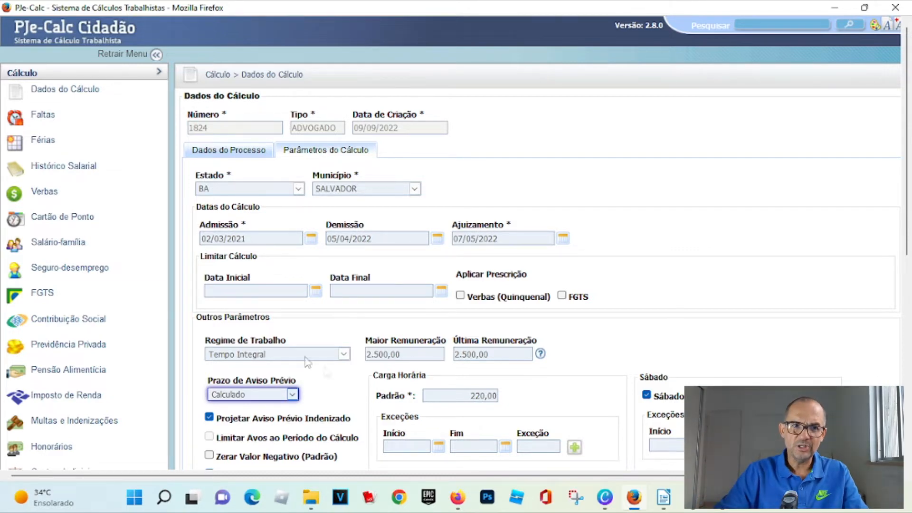
- Open the Aviso Prévio occurrences, review the quantity and save them
{"action": "left_click", "coordinate": [44, 192]}
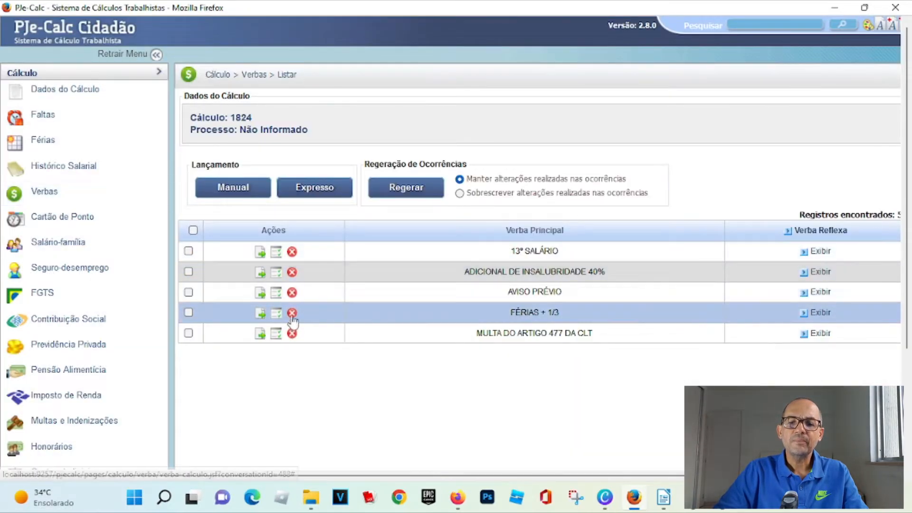
{"action": "left_click", "coordinate": [275, 292]}
{"action": "left_click_drag", "start_coordinate": [625, 237], "coordinate": [670, 245]}
{"action": "left_click", "coordinate": [228, 283]}
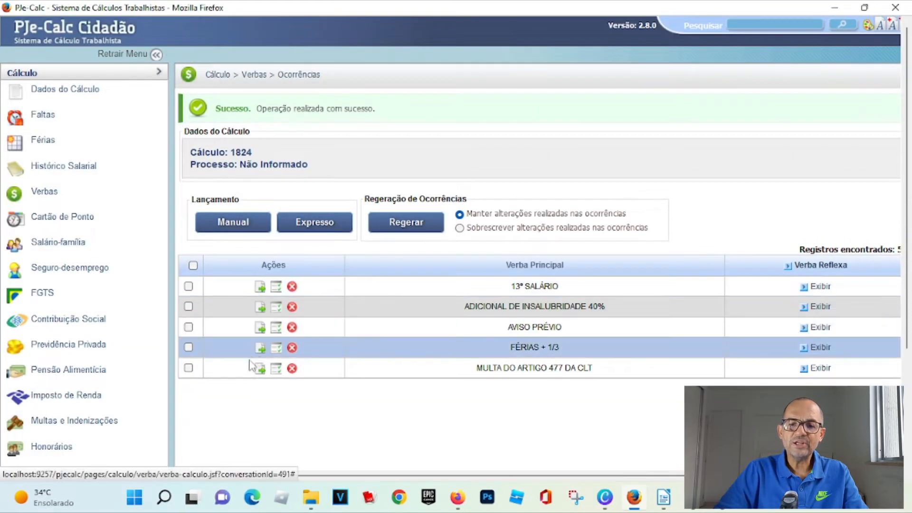
- Deactivate the first Férias + 1/3 occurrence and save its occurrences
{"action": "left_click", "coordinate": [274, 352]}
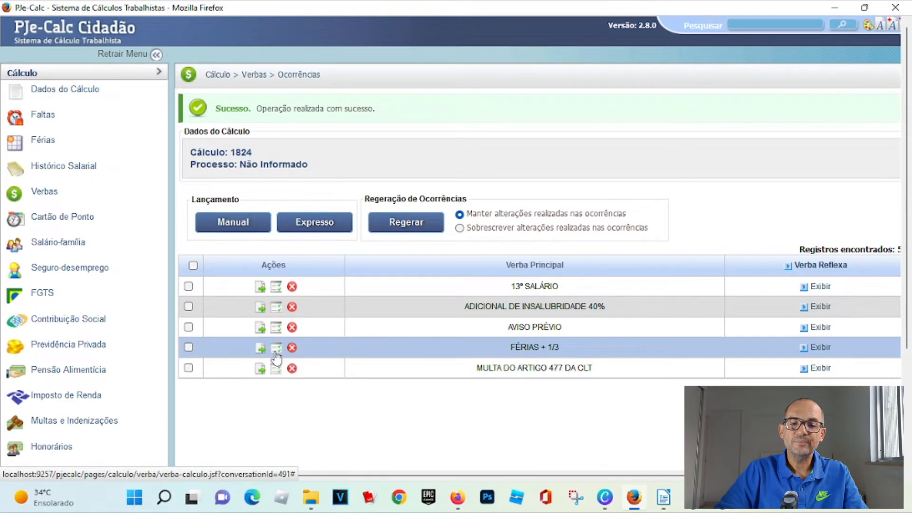
{"action": "left_click", "coordinate": [215, 235]}
{"action": "left_click", "coordinate": [228, 305]}
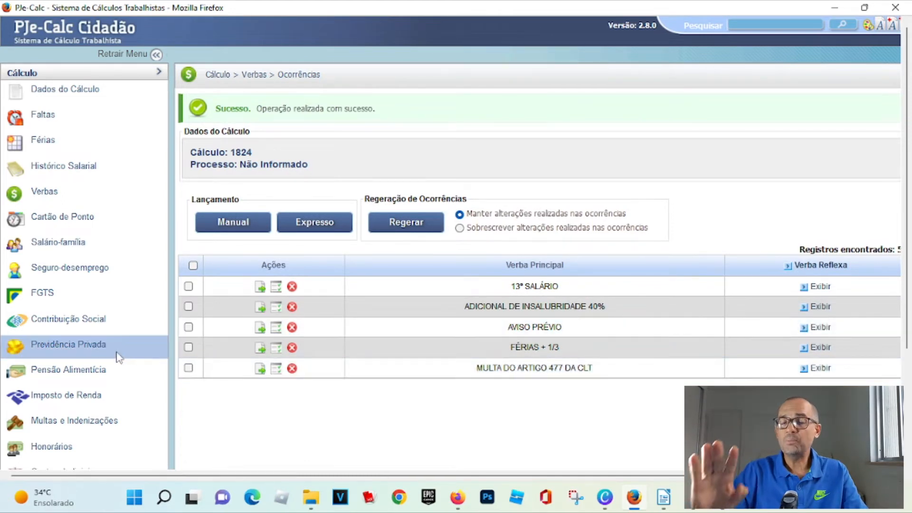
- Create a new Honorários de Sucumbência fee with Reclamado as the debtor
{"action": "scroll", "coordinate": [69, 318], "scroll_direction": "down", "scroll_amount": 3}
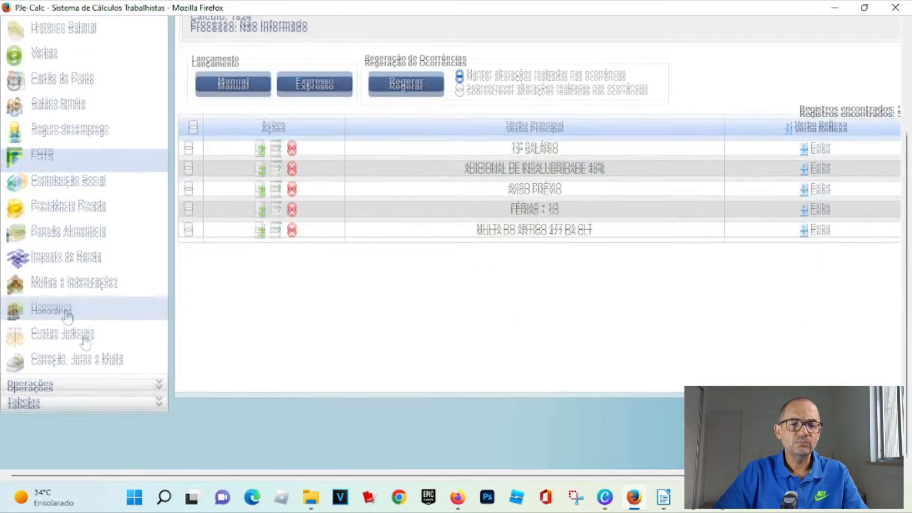
{"action": "left_click", "coordinate": [64, 309]}
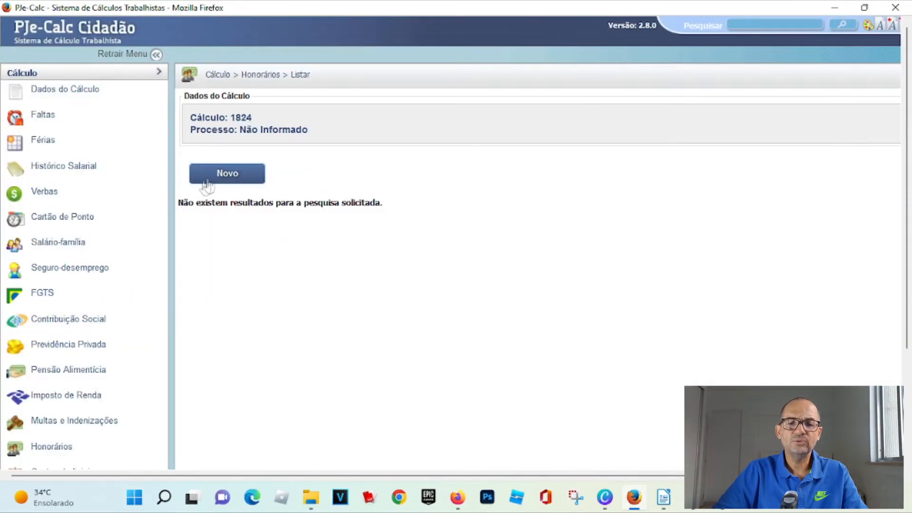
{"action": "left_click", "coordinate": [203, 180]}
{"action": "left_click", "coordinate": [285, 128]}
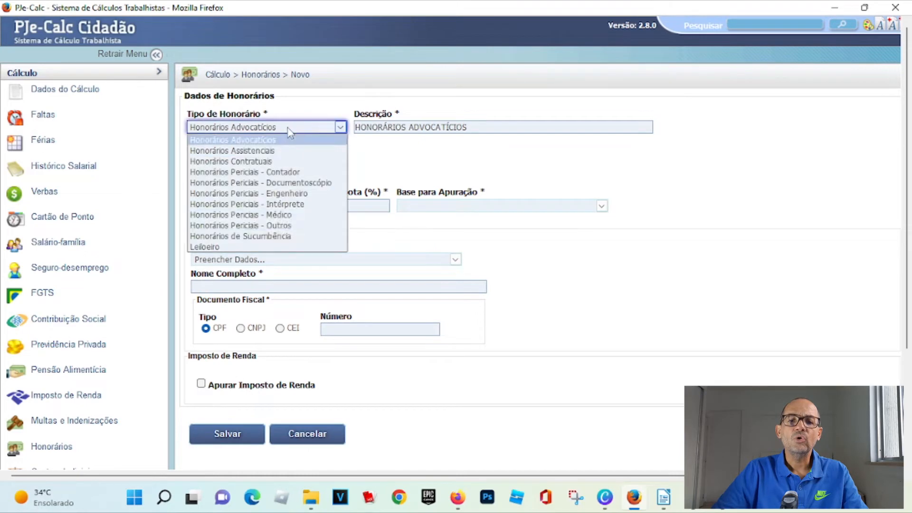
{"action": "left_click", "coordinate": [263, 236]}
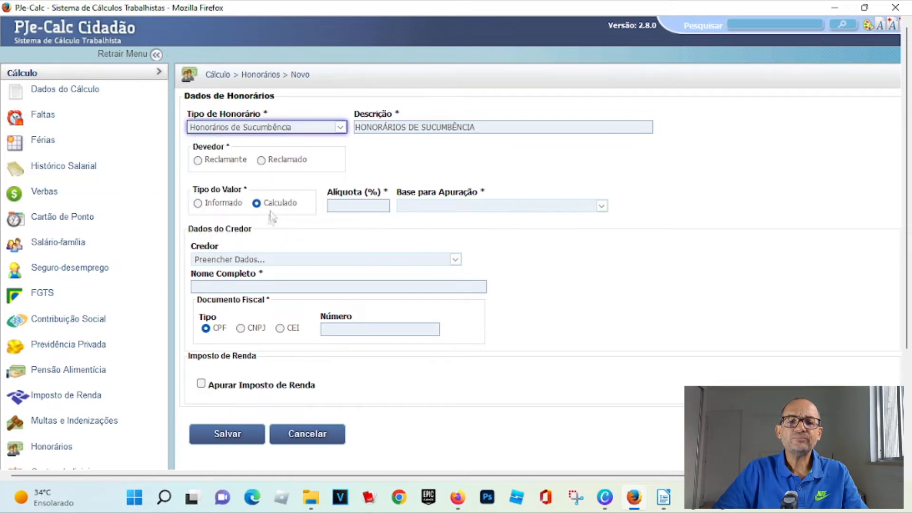
{"action": "left_click", "coordinate": [261, 161]}
- Set the fee rate to 5,00% with Bruto as the calculation base
{"action": "left_click", "coordinate": [359, 205]}
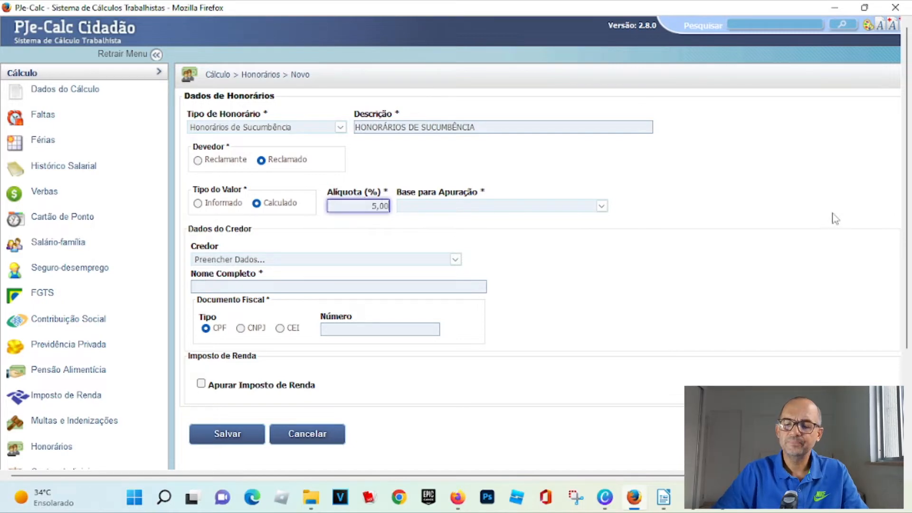
{"action": "left_click", "coordinate": [547, 209]}
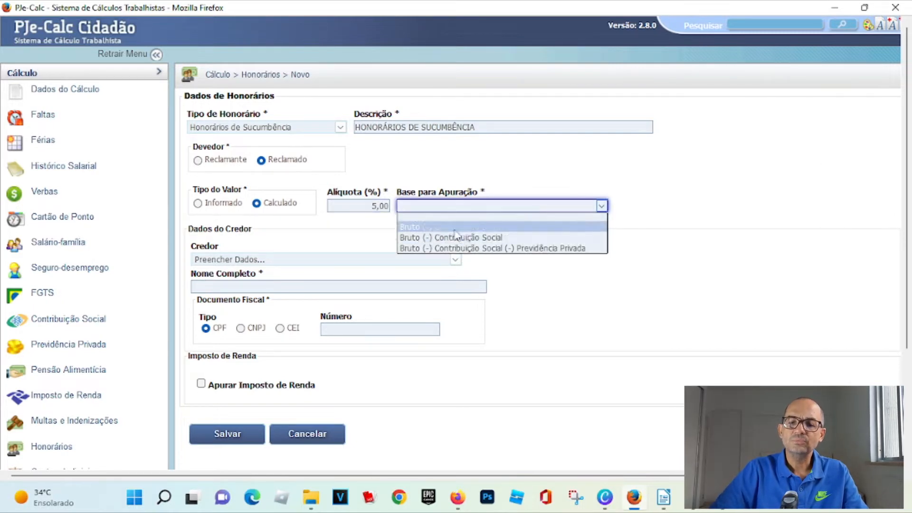
{"action": "left_click", "coordinate": [455, 226]}
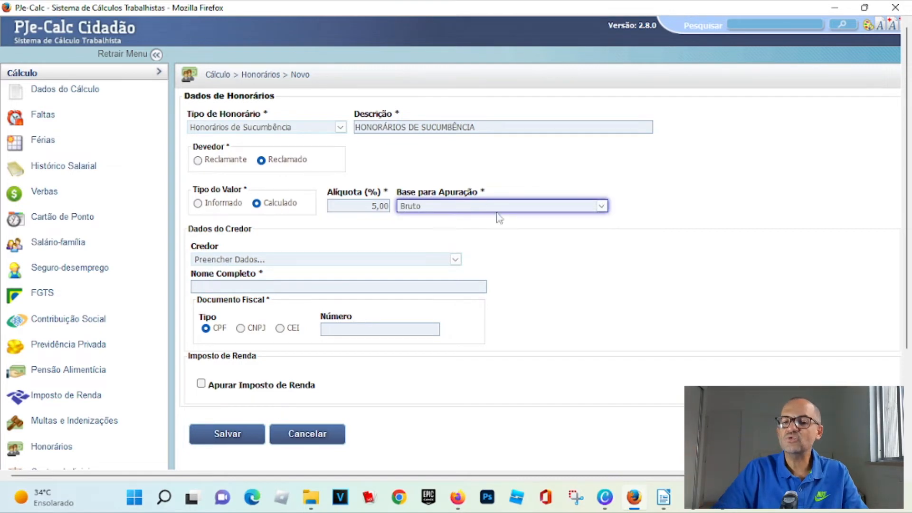
{"action": "left_click", "coordinate": [499, 209]}
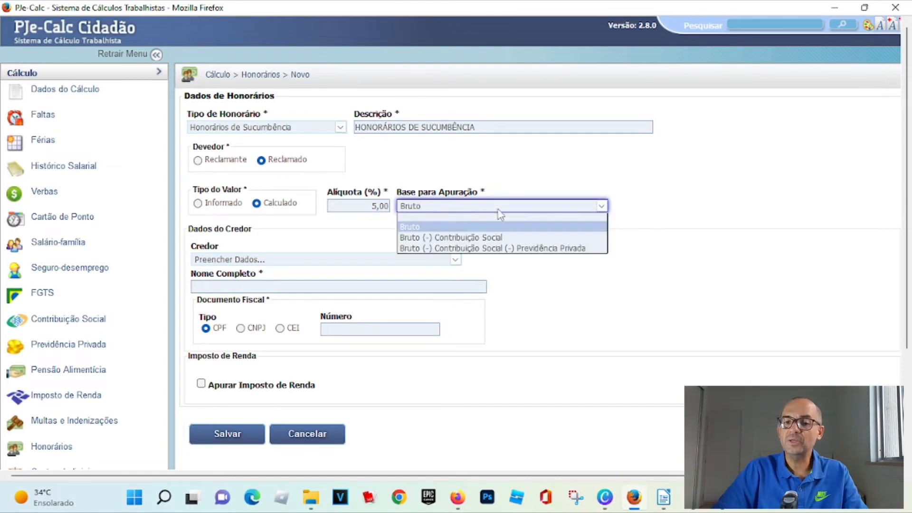
- Enter ADV RTE as the creditor's full name and save the fee
{"action": "left_click", "coordinate": [215, 285]}
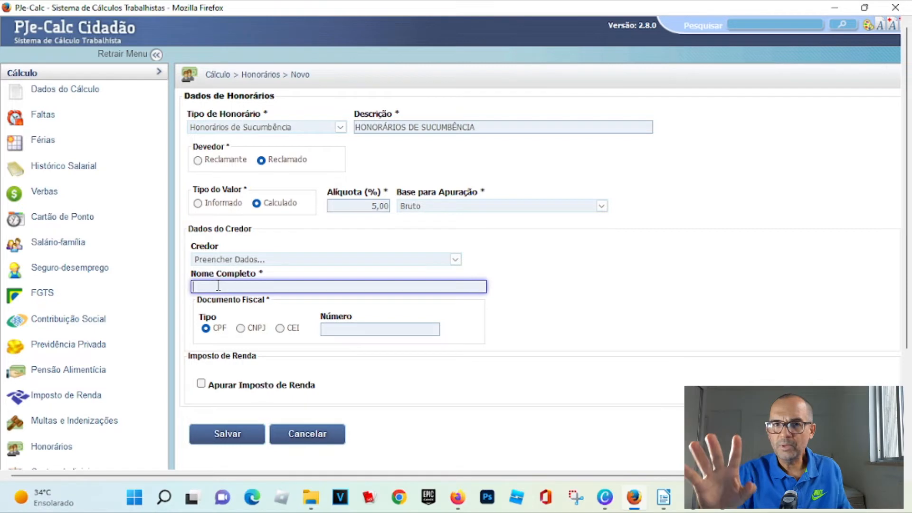
{"action": "type", "text": "ADV RTE"}
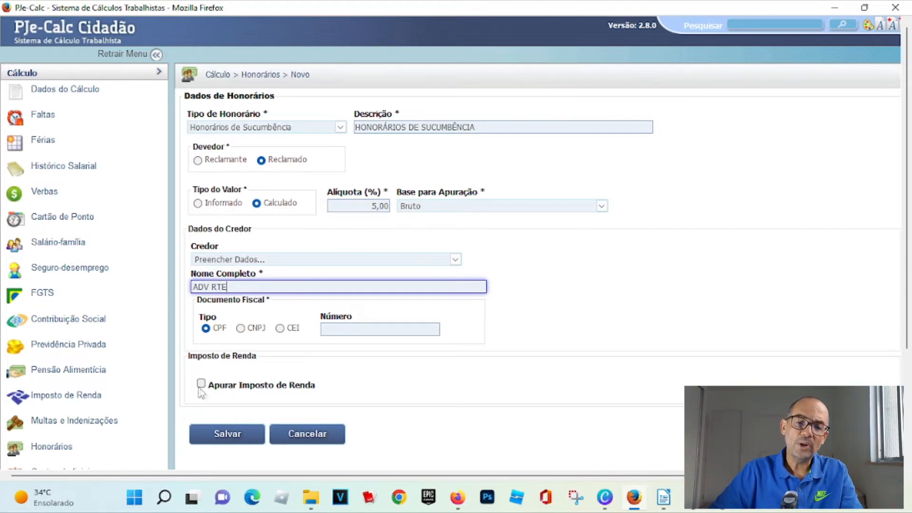
{"action": "left_click", "coordinate": [228, 433]}
- Open the liquidation operation for the calculation
{"action": "scroll", "coordinate": [38, 390], "scroll_direction": "down", "scroll_amount": 3}
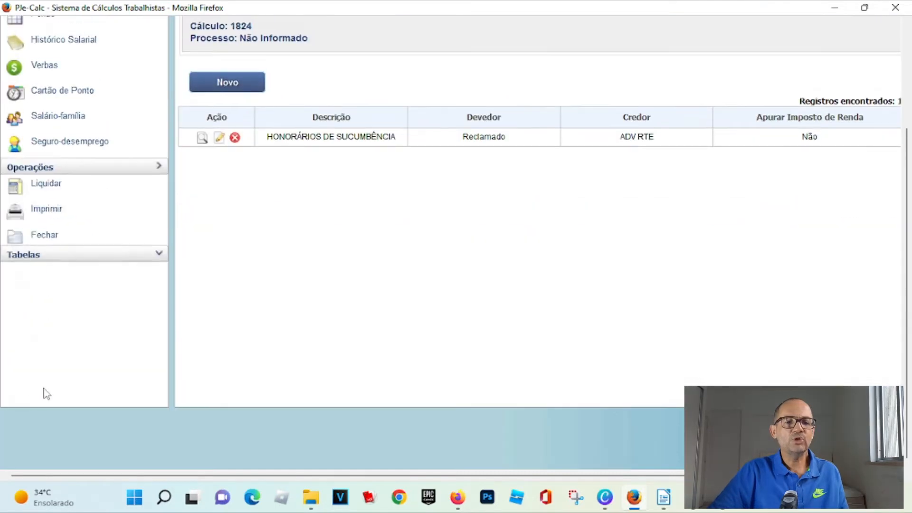
{"action": "scroll", "coordinate": [72, 141], "scroll_direction": "up", "scroll_amount": 3}
{"action": "left_click", "coordinate": [51, 114]}
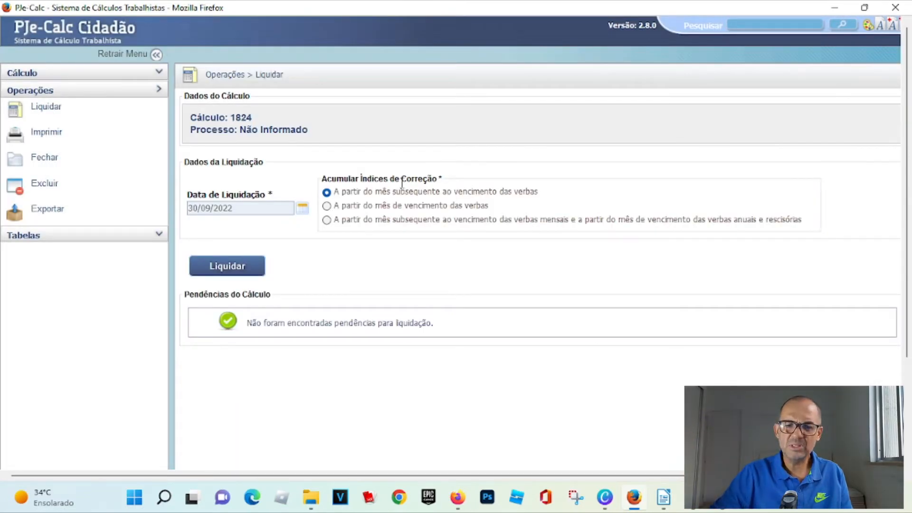
- Liquidate the calculation accumulating correction indices from the month after mensal earnings fall due and from the due month for annual and termination earnings
{"action": "left_click", "coordinate": [327, 220]}
{"action": "left_click", "coordinate": [233, 266]}
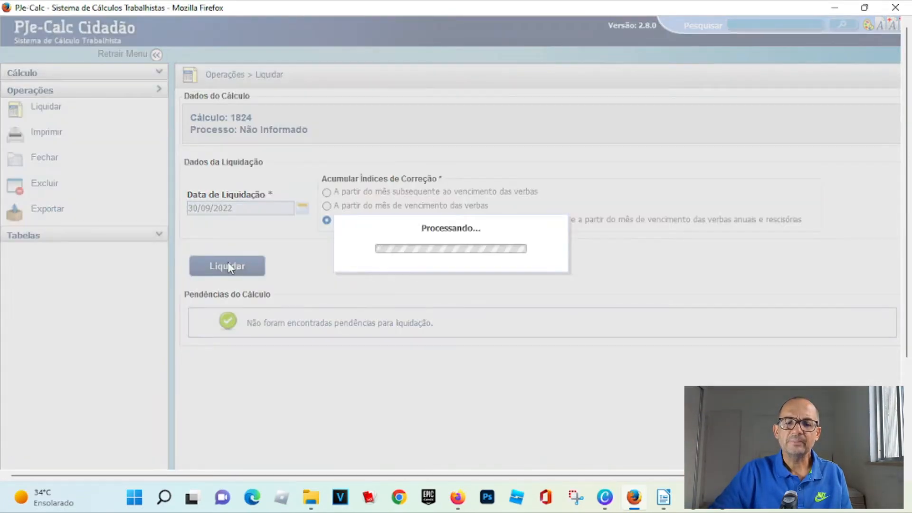
- Print a PDF report including only Resumo de Cálculo, Verbas and Honorários
{"action": "left_click", "coordinate": [46, 132]}
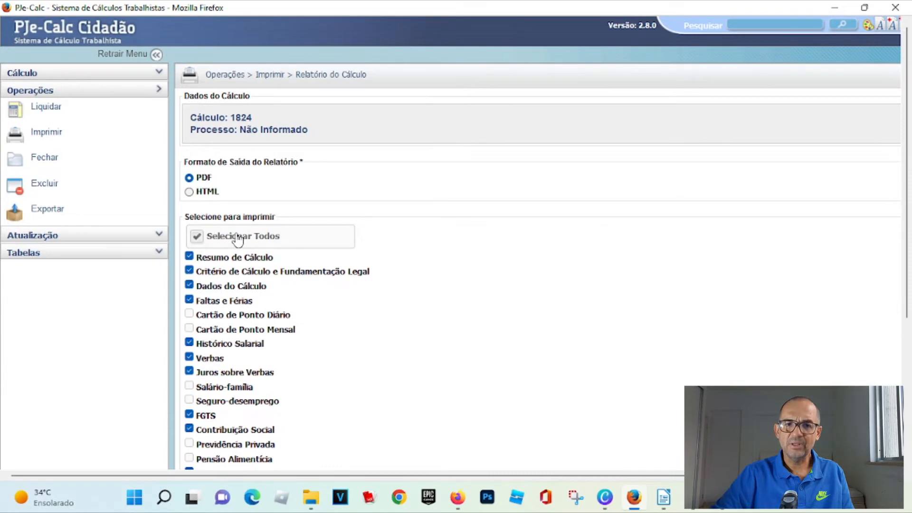
{"action": "left_click", "coordinate": [195, 239]}
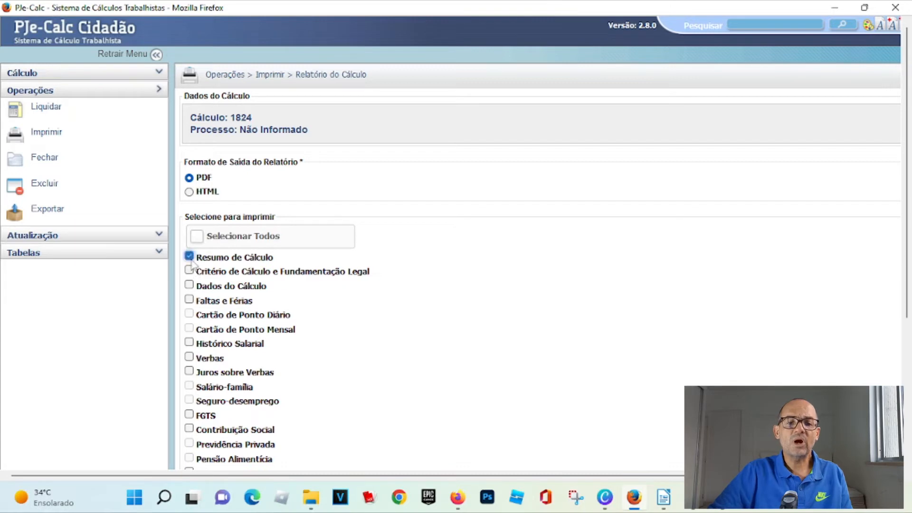
{"action": "left_click", "coordinate": [190, 357]}
{"action": "scroll", "coordinate": [195, 363], "scroll_direction": "down", "scroll_amount": 3}
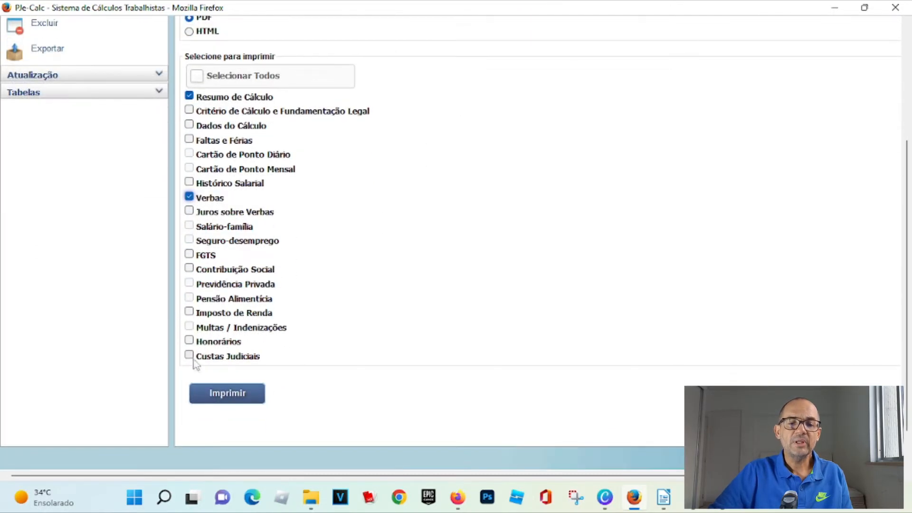
{"action": "left_click", "coordinate": [190, 341]}
{"action": "left_click", "coordinate": [229, 394]}
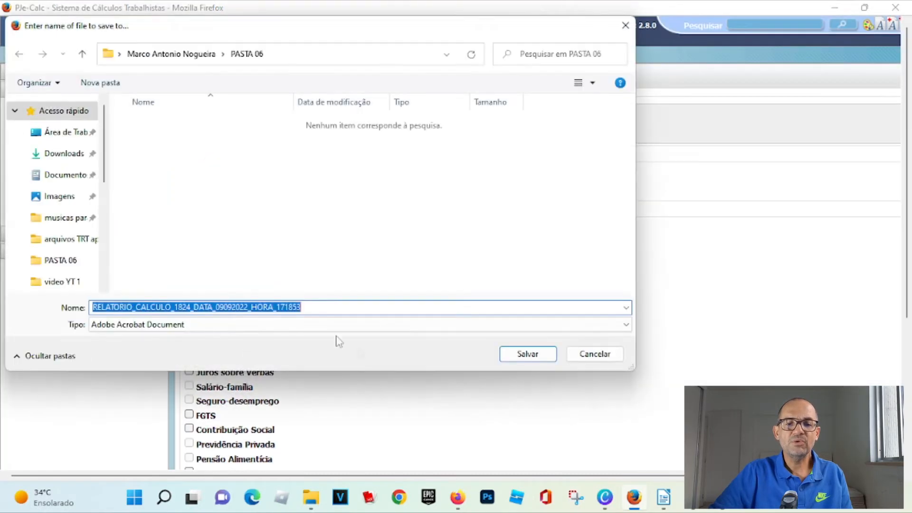
{"action": "left_click", "coordinate": [527, 354]}
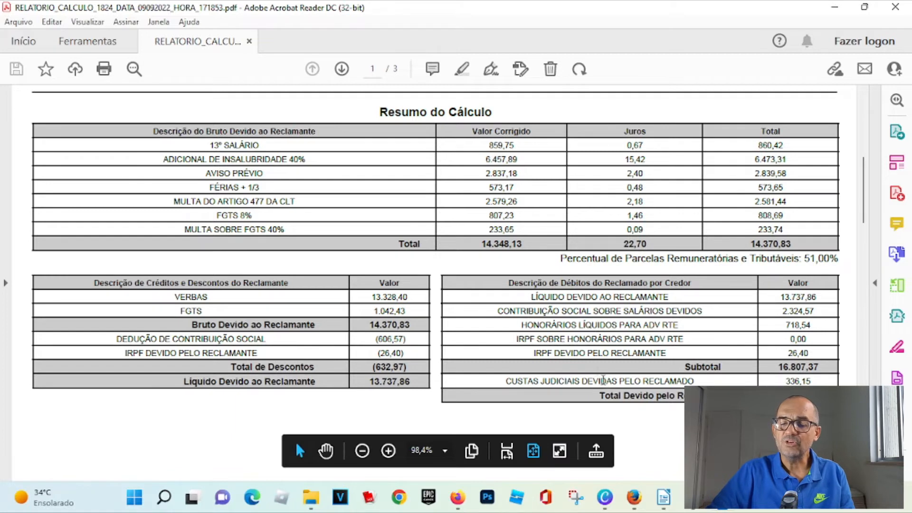
- Review the sucumbency fee amounts in the report's summary and fee statement, then close the report
{"action": "left_click_drag", "start_coordinate": [520, 325], "coordinate": [676, 328]}
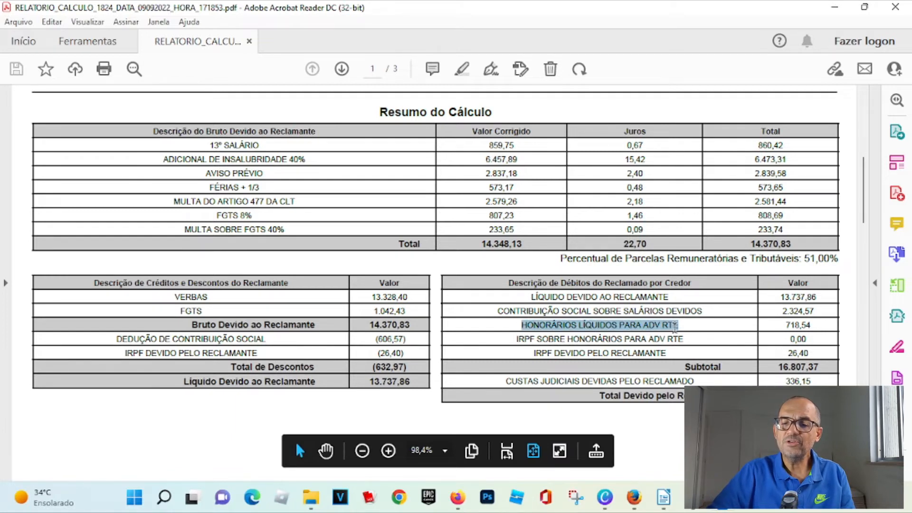
{"action": "double_click", "coordinate": [803, 326]}
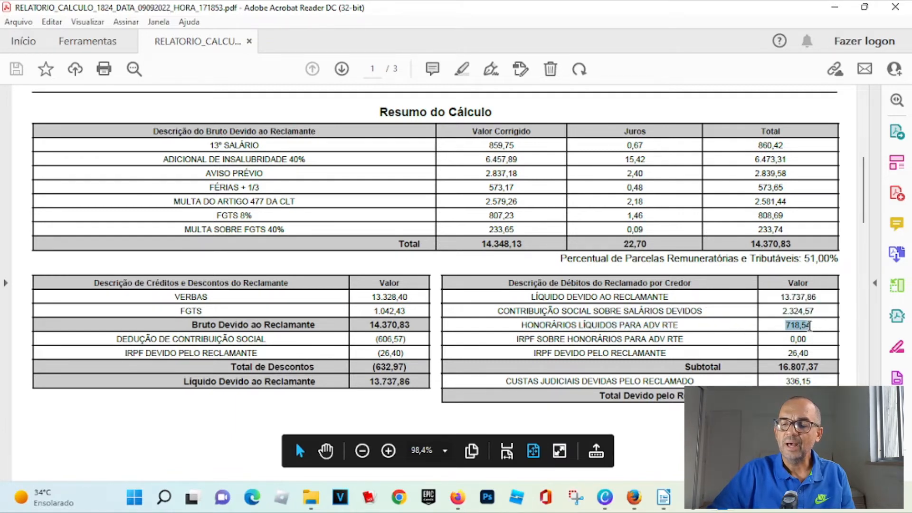
{"action": "scroll", "coordinate": [804, 331], "scroll_direction": "down", "scroll_amount": 6}
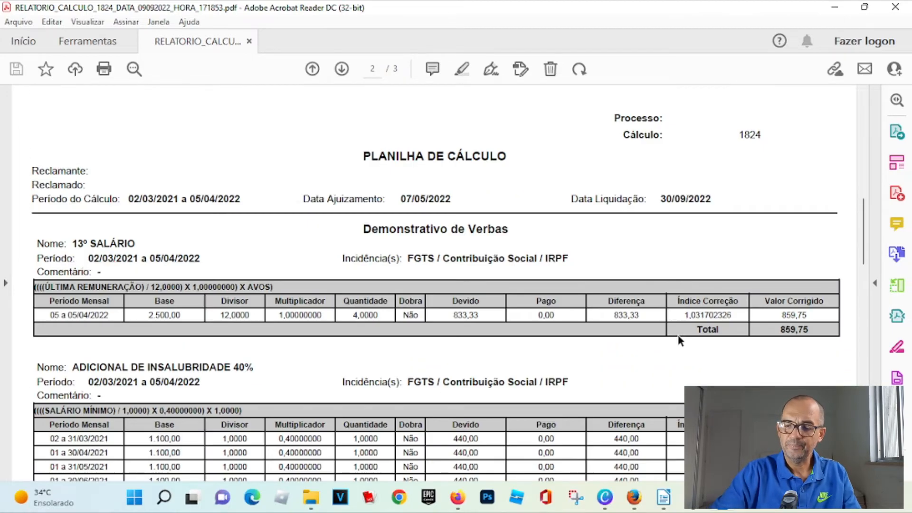
{"action": "scroll", "coordinate": [350, 378], "scroll_direction": "down", "scroll_amount": 3}
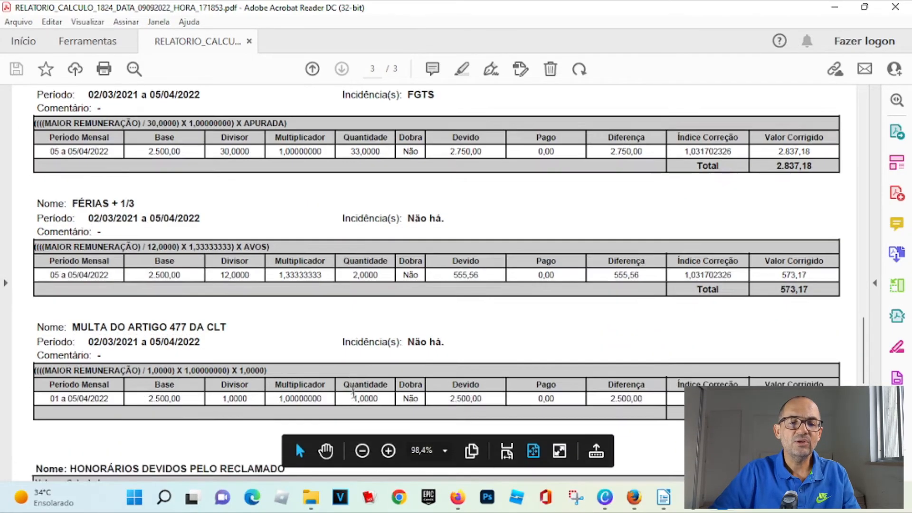
{"action": "scroll", "coordinate": [350, 378], "scroll_direction": "down", "scroll_amount": 2}
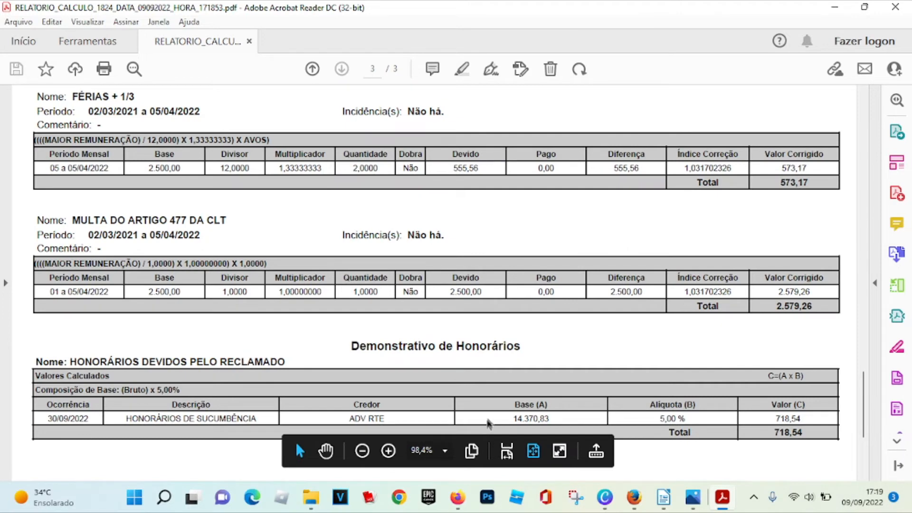
{"action": "left_click_drag", "start_coordinate": [506, 416], "coordinate": [559, 422]}
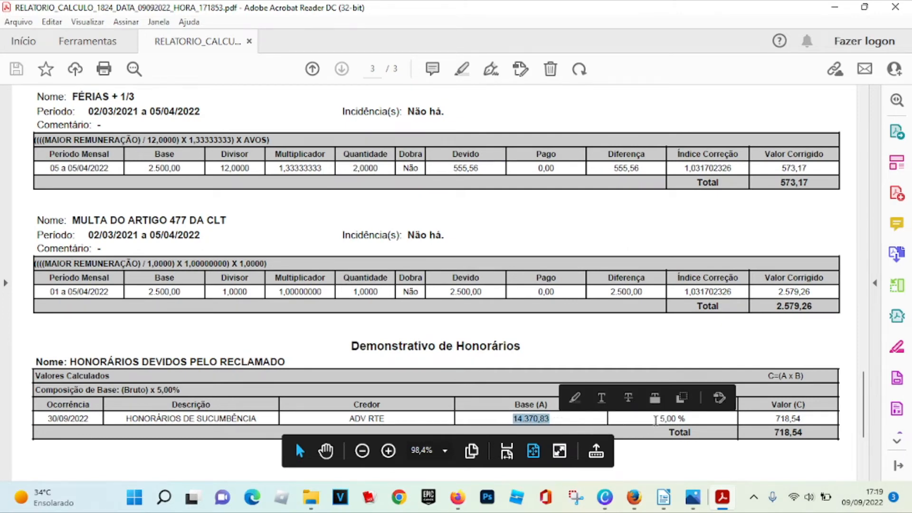
{"action": "left_click_drag", "start_coordinate": [658, 419], "coordinate": [687, 421]}
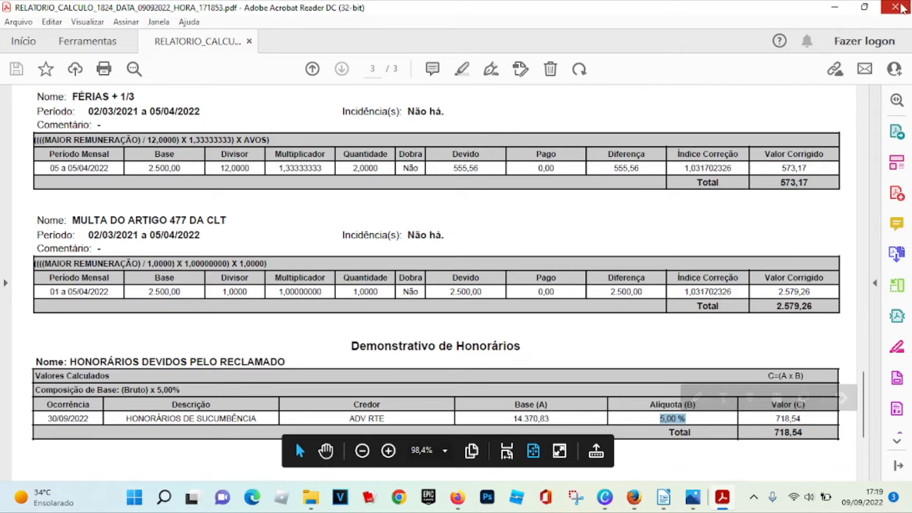
{"action": "left_click", "coordinate": [901, 9]}
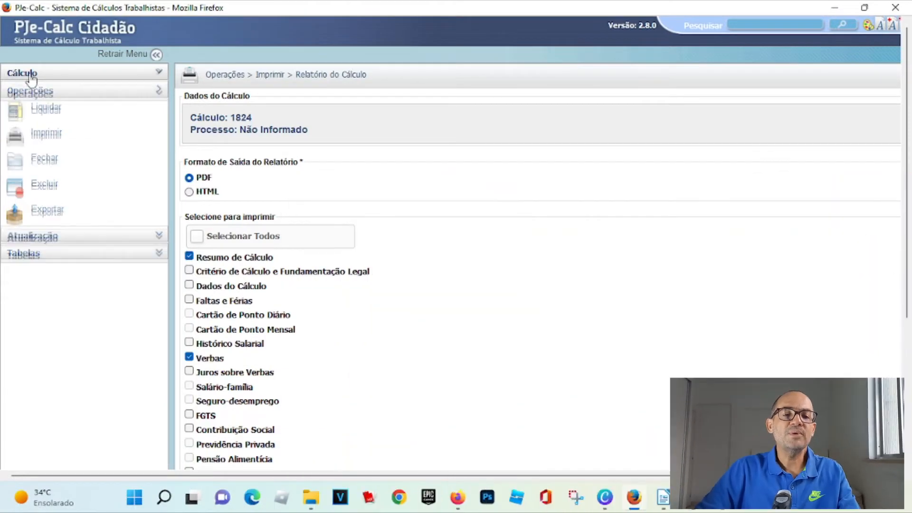
{"action": "left_click", "coordinate": [28, 73]}
{"action": "left_click", "coordinate": [43, 192]}
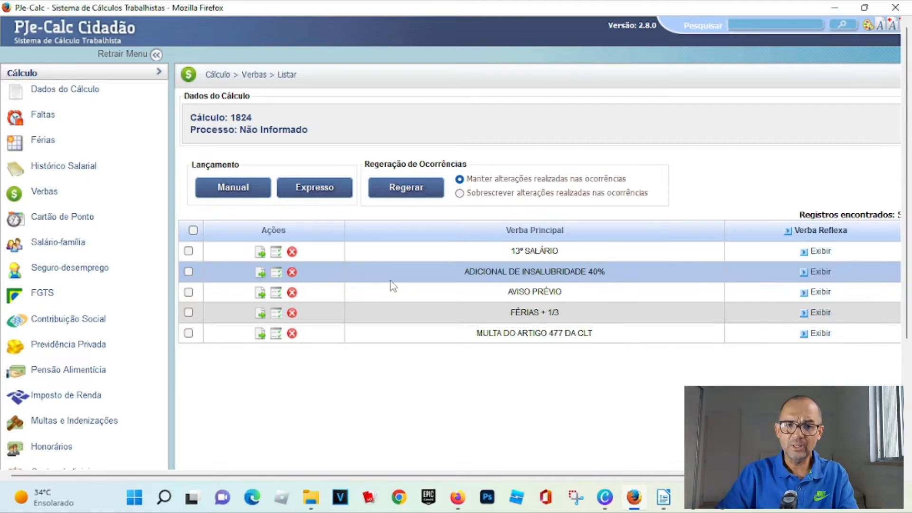
{"action": "left_click", "coordinate": [50, 449]}
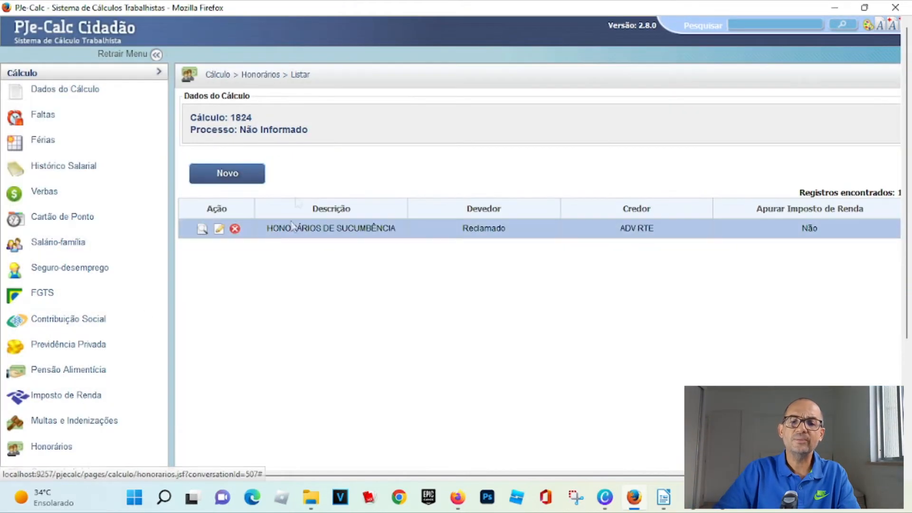
{"action": "left_click", "coordinate": [232, 174]}
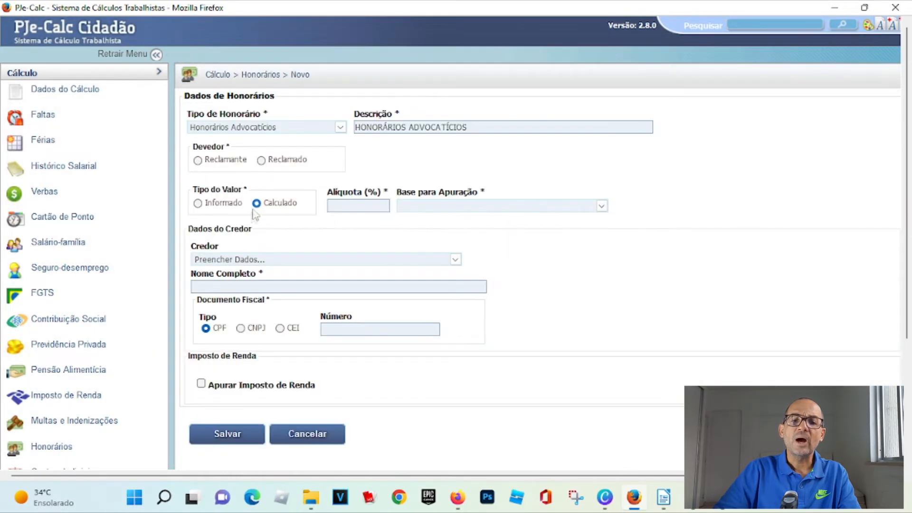
{"action": "left_click", "coordinate": [198, 204]}
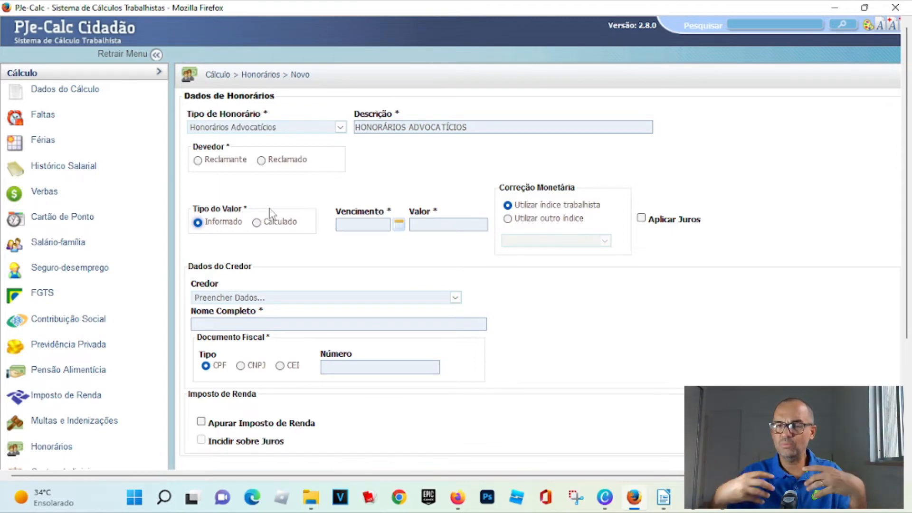
{"action": "scroll", "coordinate": [270, 213], "scroll_direction": "down", "scroll_amount": 3}
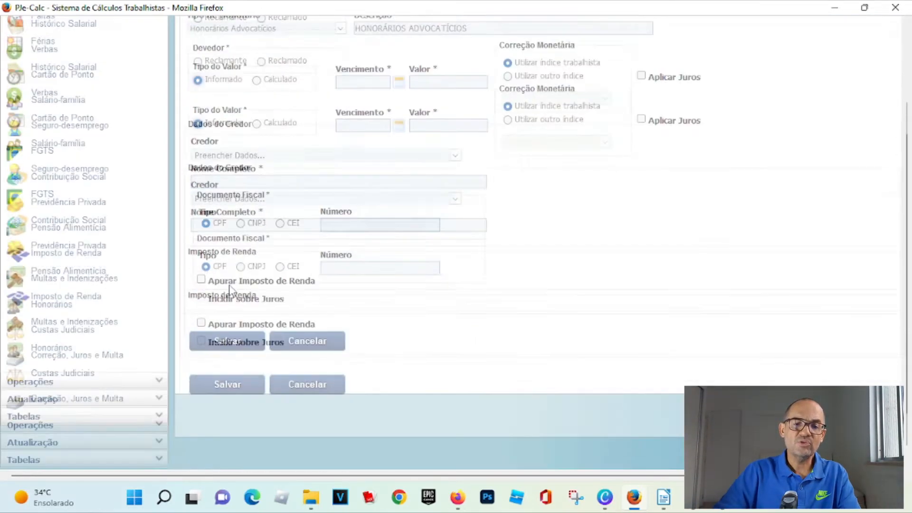
{"action": "left_click", "coordinate": [311, 326]}
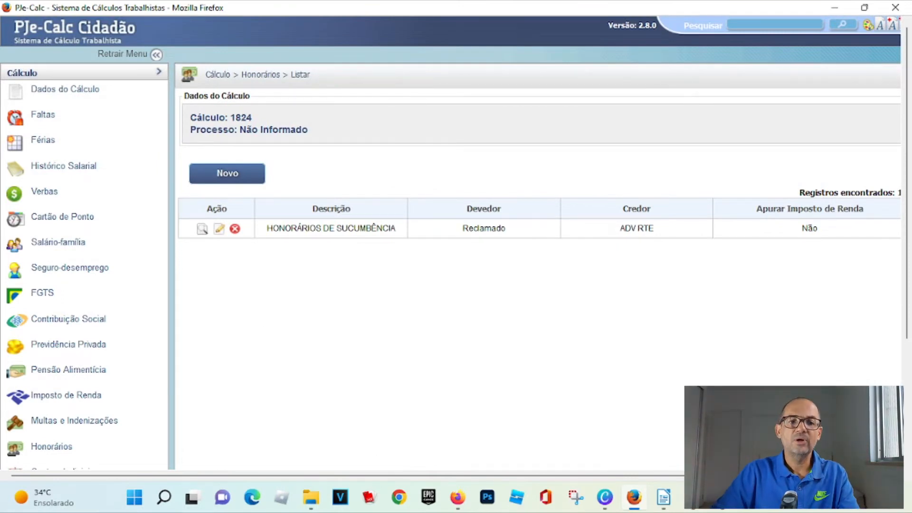
- Add HORAS EXTRAS 50% and INTERVALO INTRAJORNADA as earnings through express entry
{"action": "left_click", "coordinate": [38, 197]}
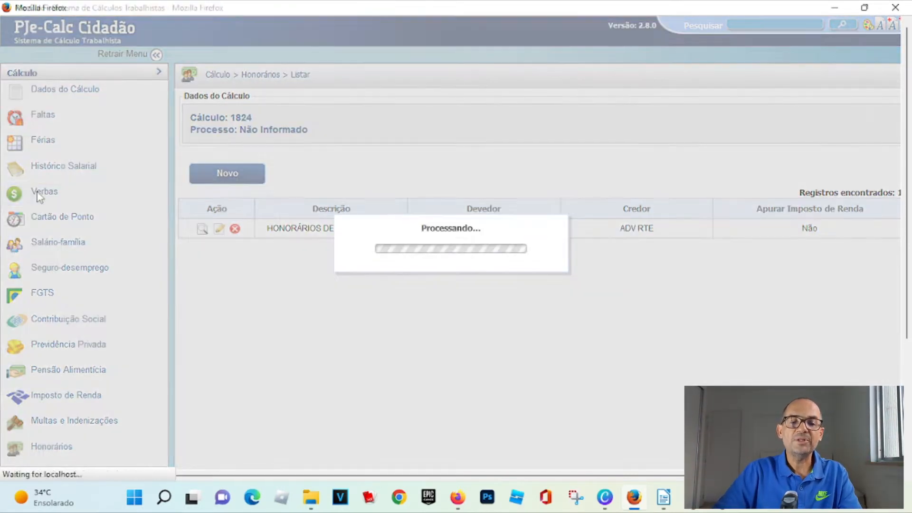
{"action": "left_click", "coordinate": [324, 188]}
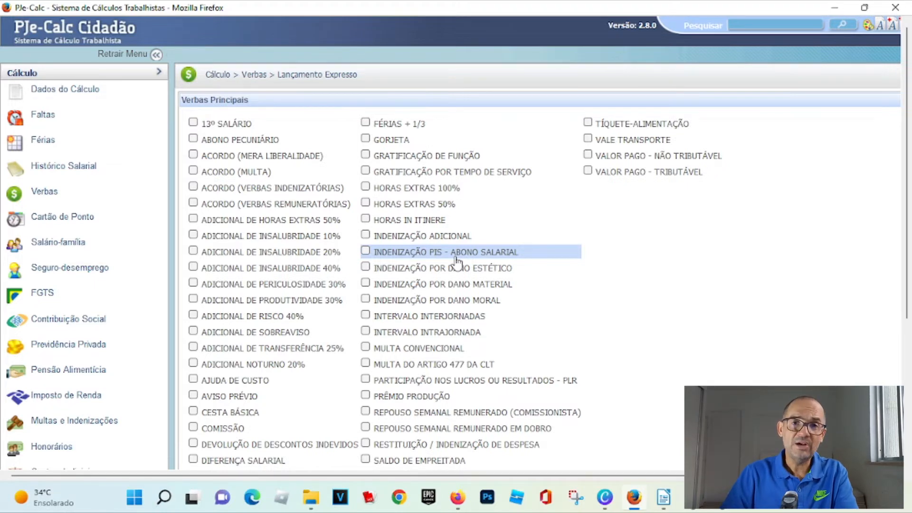
{"action": "left_click", "coordinate": [367, 204]}
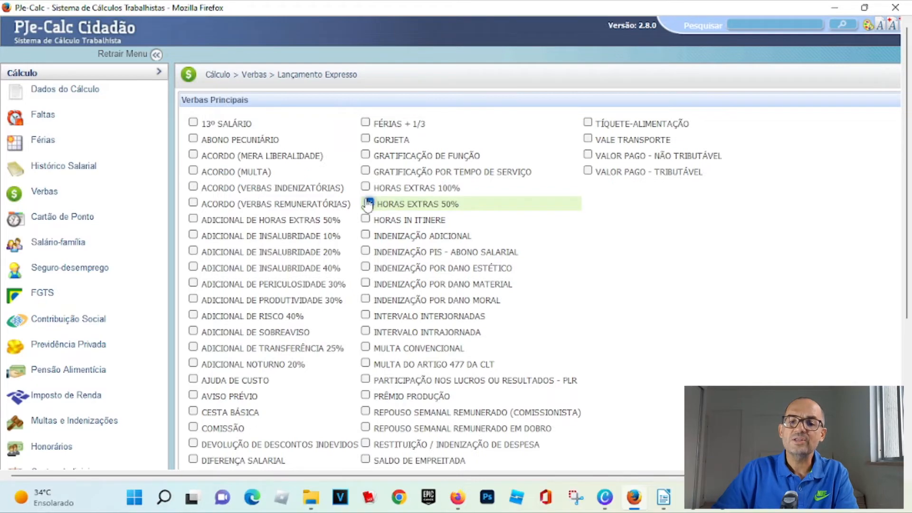
{"action": "left_click", "coordinate": [367, 332]}
{"action": "scroll", "coordinate": [367, 333], "scroll_direction": "down", "scroll_amount": 4}
{"action": "left_click", "coordinate": [228, 356]}
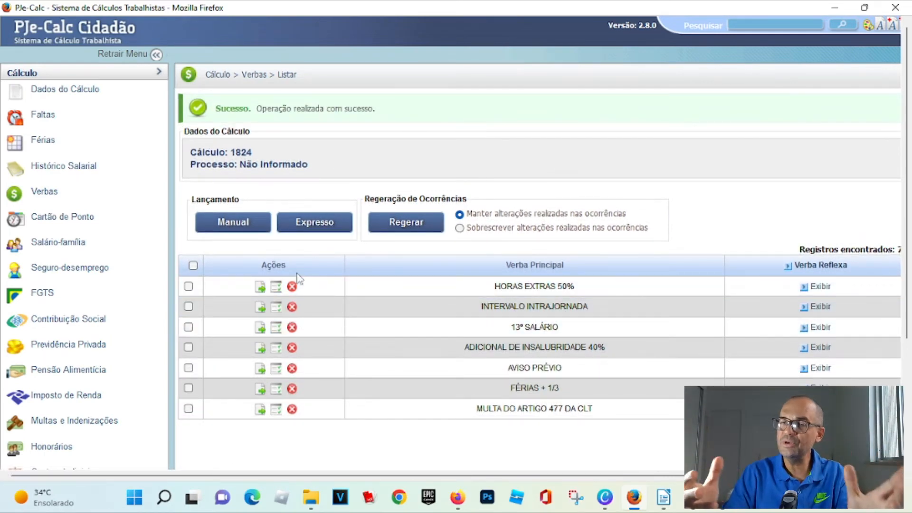
- Change HORAS EXTRAS 50% to an informed due value of 17.000,00 with Desligamento payment occurrence, and save it
{"action": "left_click", "coordinate": [259, 288]}
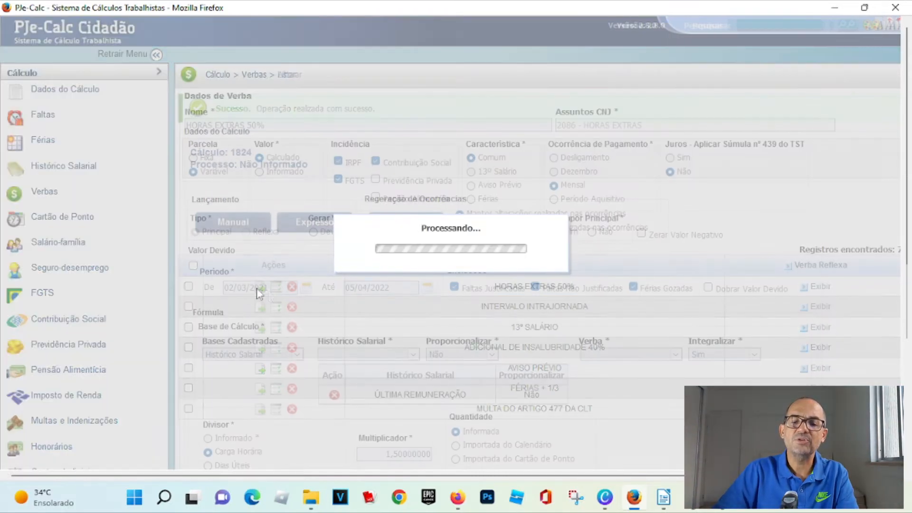
{"action": "left_click", "coordinate": [260, 172]}
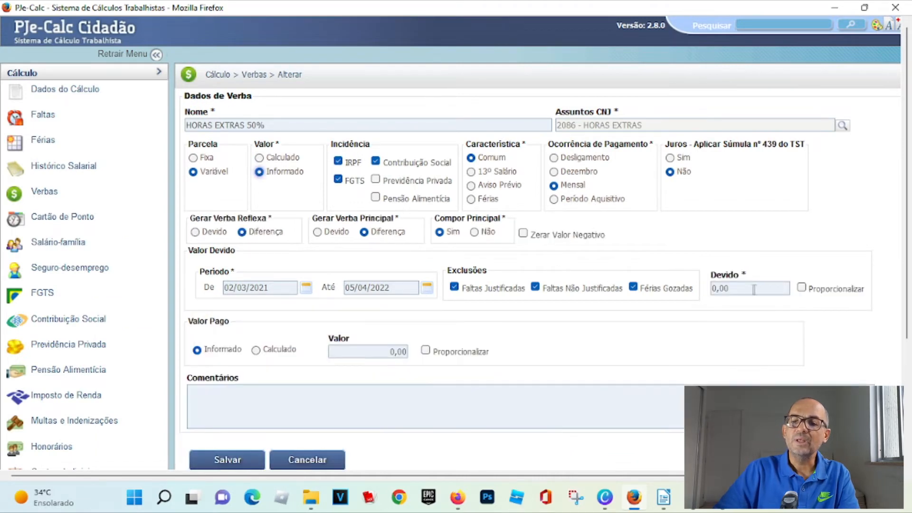
{"action": "left_click", "coordinate": [754, 289]}
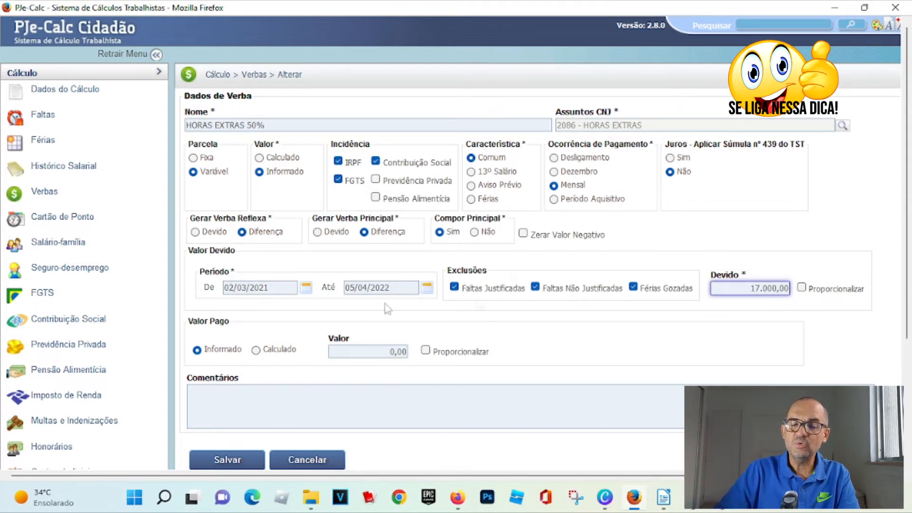
{"action": "left_click_drag", "start_coordinate": [225, 288], "coordinate": [267, 285]}
{"action": "left_click_drag", "start_coordinate": [345, 288], "coordinate": [390, 289]}
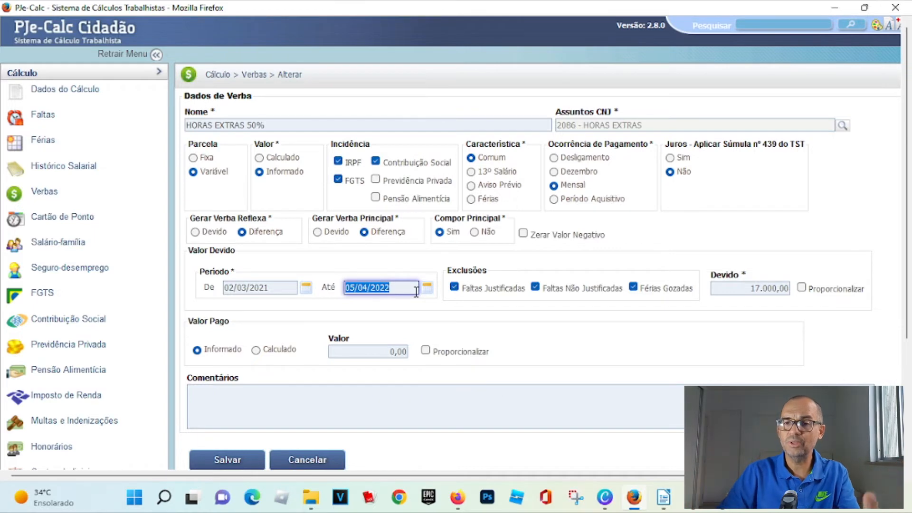
{"action": "left_click", "coordinate": [555, 159]}
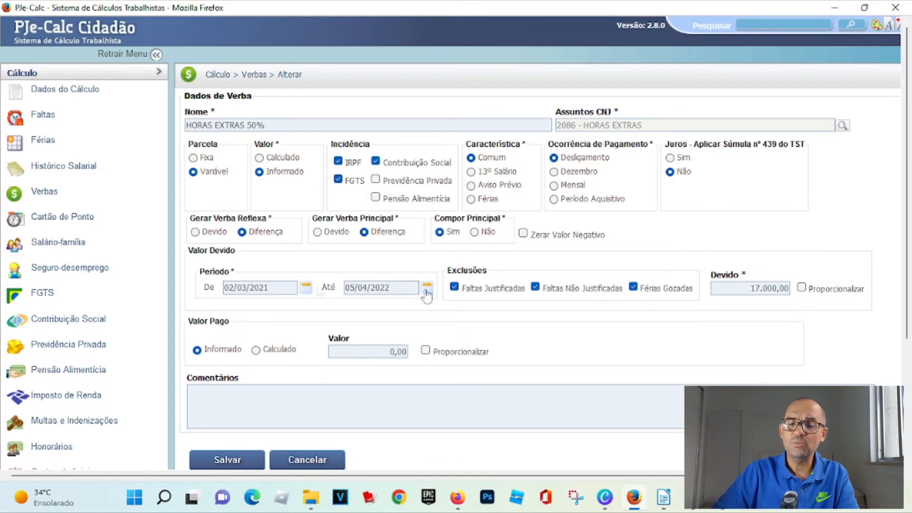
{"action": "left_click", "coordinate": [392, 287]}
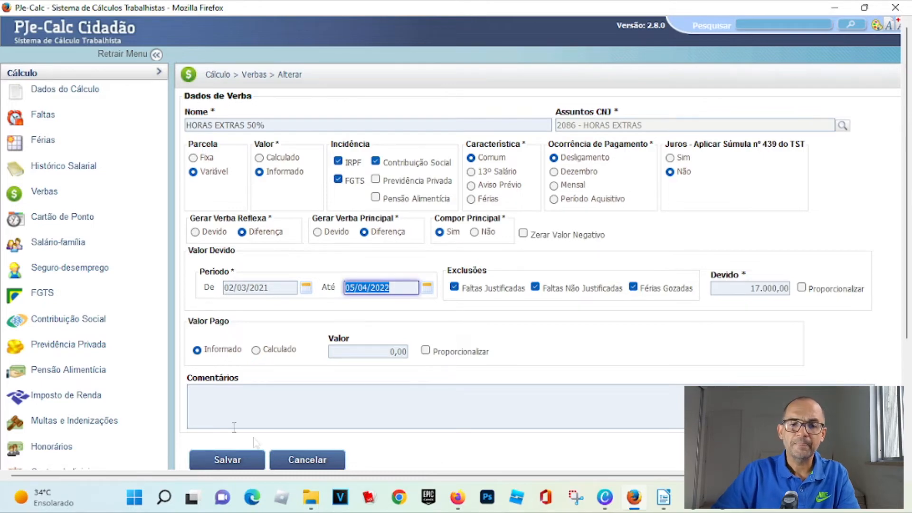
{"action": "left_click", "coordinate": [235, 461]}
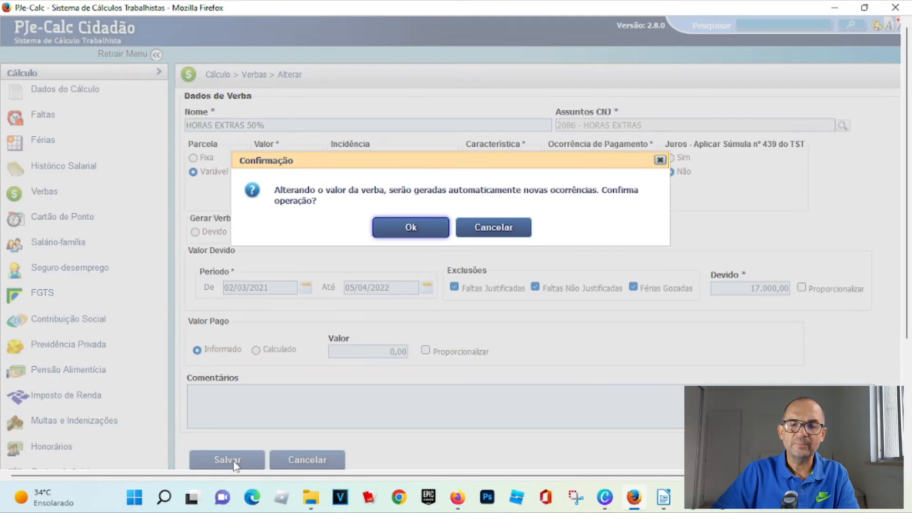
{"action": "left_click", "coordinate": [424, 233]}
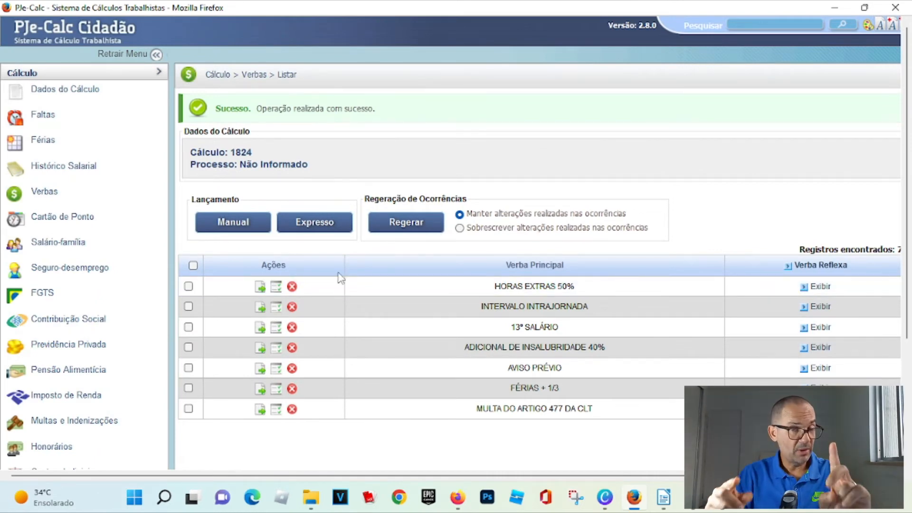
- Change INTERVALO INTRAJORNADA to an informed due value of 8.000,00 with Desligamento payment occurrence, and save it
{"action": "left_click", "coordinate": [261, 308]}
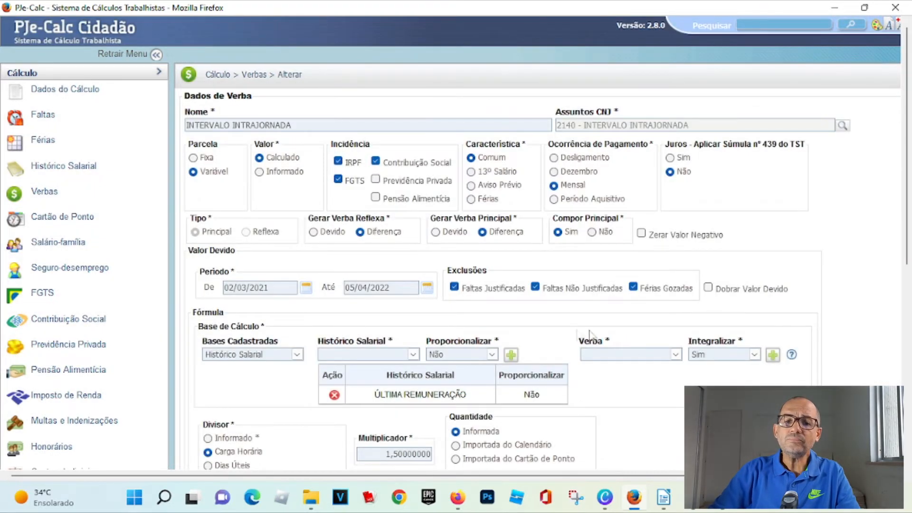
{"action": "left_click", "coordinate": [259, 171]}
{"action": "left_click", "coordinate": [747, 289]}
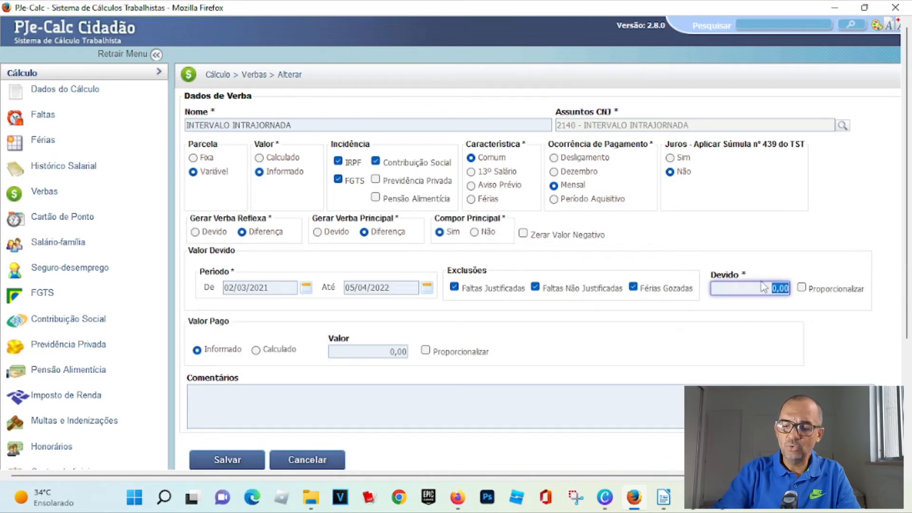
{"action": "type", "text": "8.000,00"}
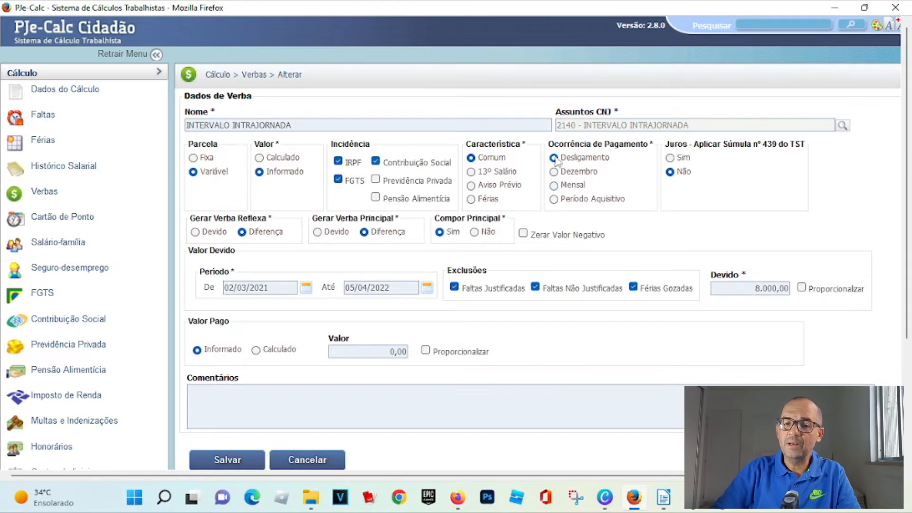
{"action": "scroll", "coordinate": [234, 320], "scroll_direction": "down", "scroll_amount": 3}
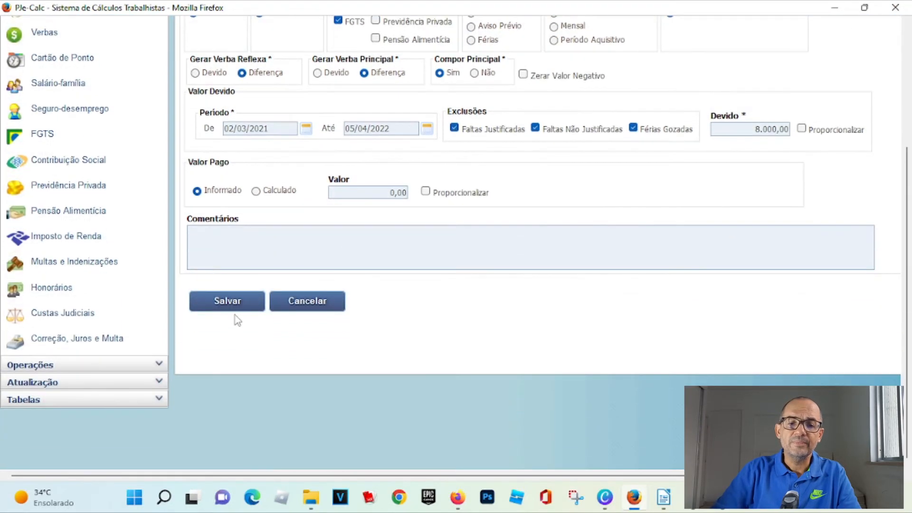
{"action": "scroll", "coordinate": [284, 295], "scroll_direction": "up", "scroll_amount": 3}
{"action": "scroll", "coordinate": [273, 350], "scroll_direction": "down", "scroll_amount": 2}
{"action": "left_click", "coordinate": [238, 383]}
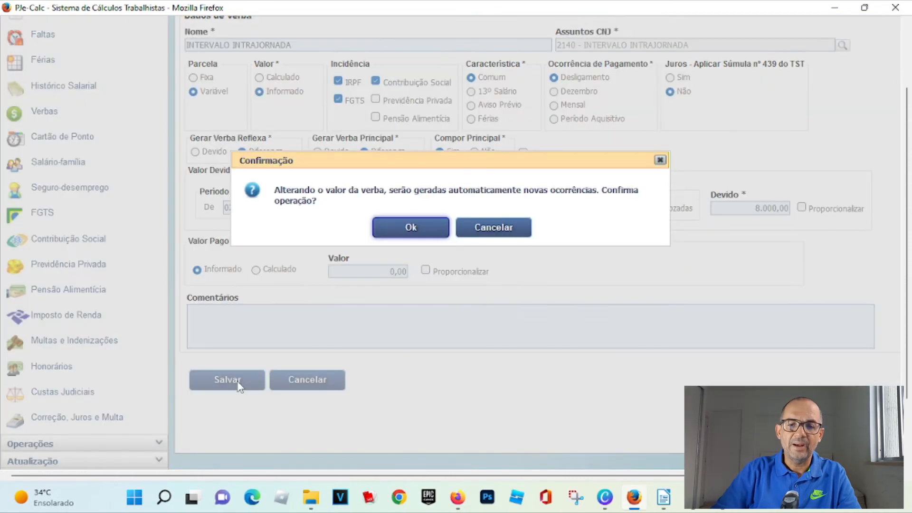
{"action": "left_click", "coordinate": [441, 228]}
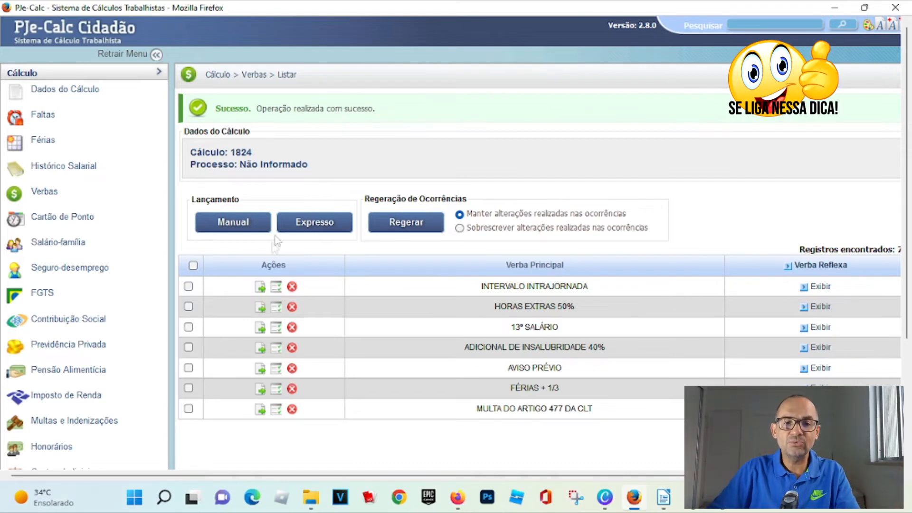
- Set INTERVALO INTRAJORNADA not to compose the principal (Compor Principal: Não) and save the change
{"action": "left_click", "coordinate": [260, 288]}
{"action": "left_click_drag", "start_coordinate": [435, 219], "coordinate": [508, 220]}
{"action": "left_click", "coordinate": [474, 233]}
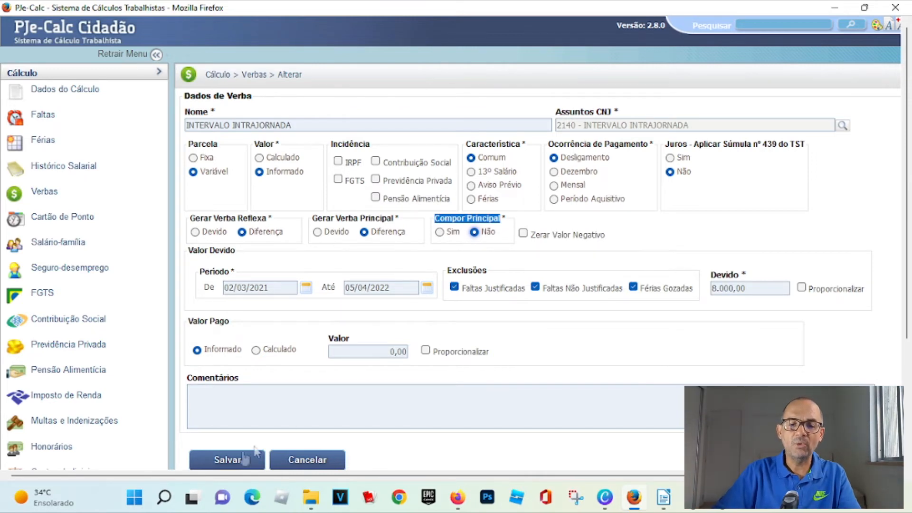
{"action": "left_click", "coordinate": [217, 459]}
{"action": "left_click", "coordinate": [418, 227]}
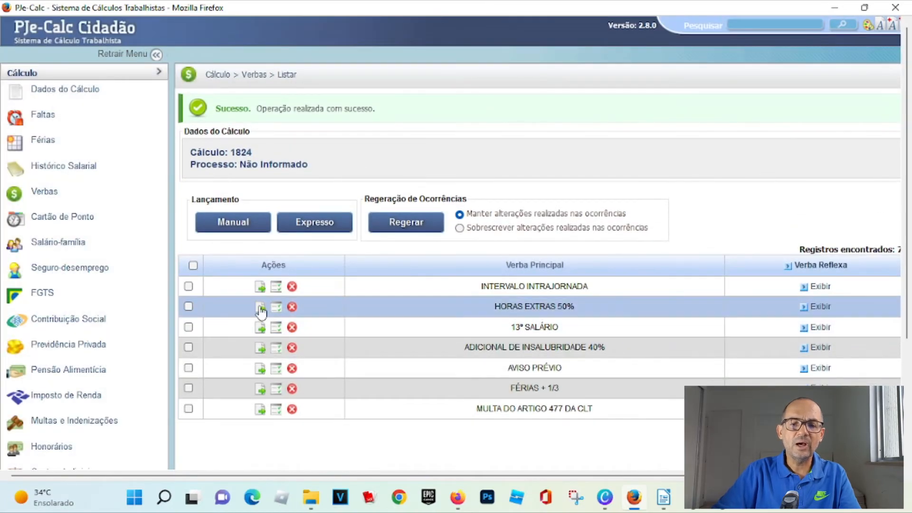
- Set HORAS EXTRAS 50% not to compose the principal (Compor Principal: Não) and save the change
{"action": "left_click", "coordinate": [260, 307]}
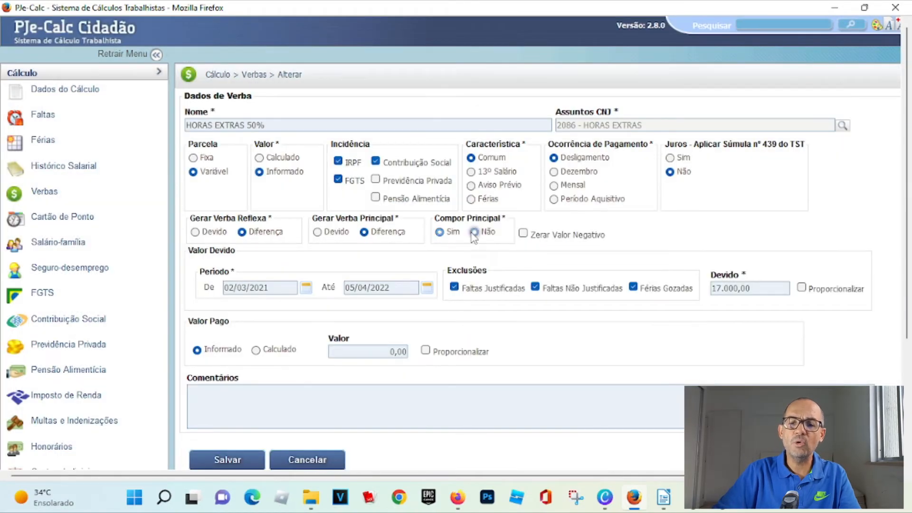
{"action": "left_click", "coordinate": [229, 459]}
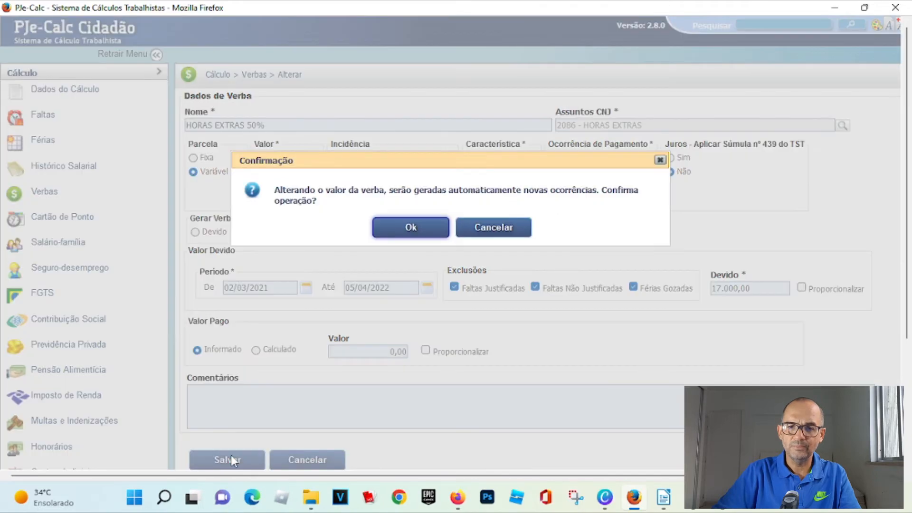
{"action": "left_click", "coordinate": [410, 230]}
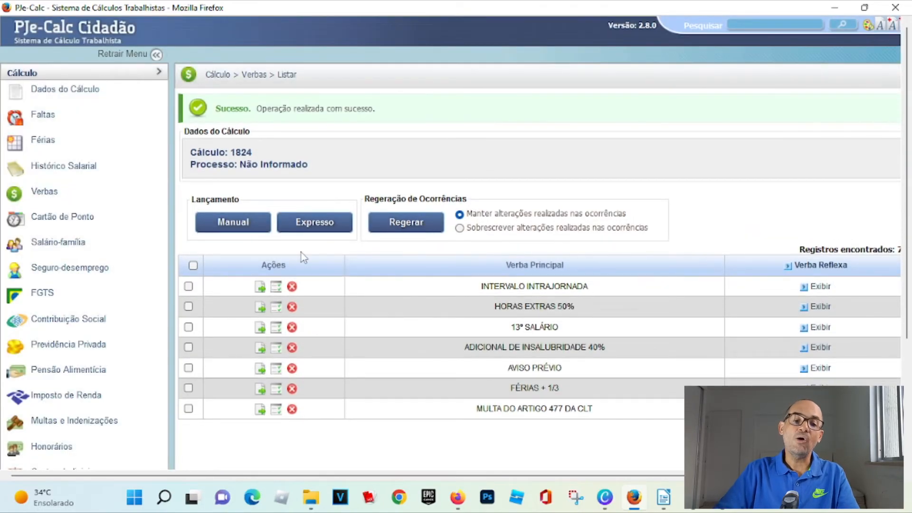
- Start a new fee entry of type Honorários de Sucumbência
{"action": "scroll", "coordinate": [124, 331], "scroll_direction": "down", "scroll_amount": 3}
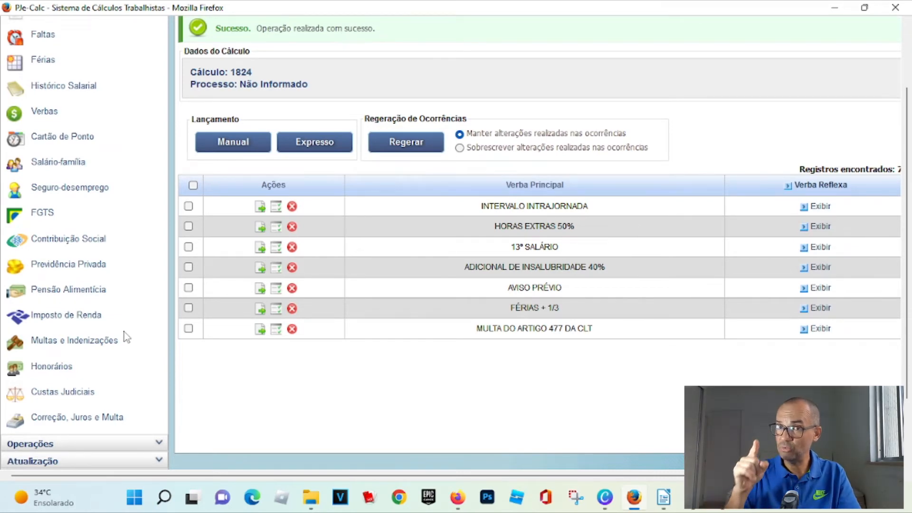
{"action": "left_click", "coordinate": [65, 376]}
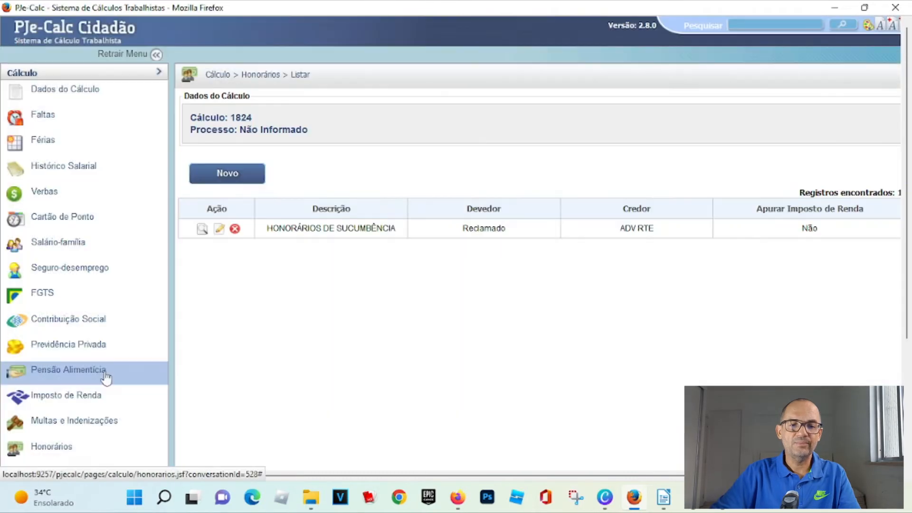
{"action": "left_click", "coordinate": [210, 179]}
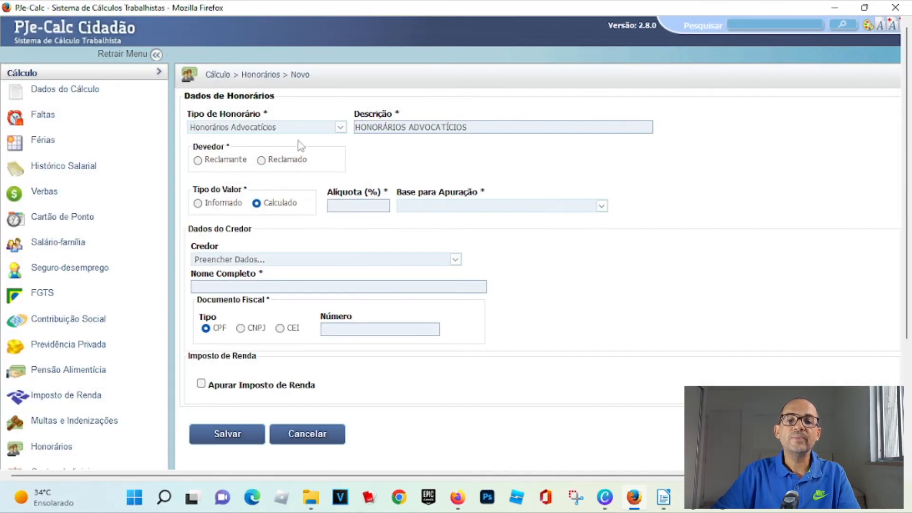
{"action": "left_click", "coordinate": [341, 128]}
{"action": "left_click", "coordinate": [261, 233]}
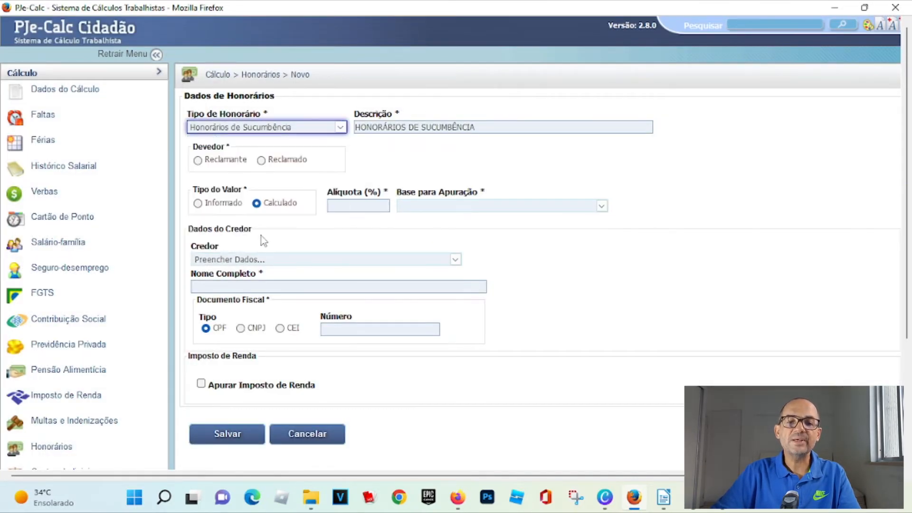
- Set the fee's debtor to Reclamante, deducted from the claimant's credits (Descontar dos créditos do reclamante)
{"action": "left_click", "coordinate": [206, 163]}
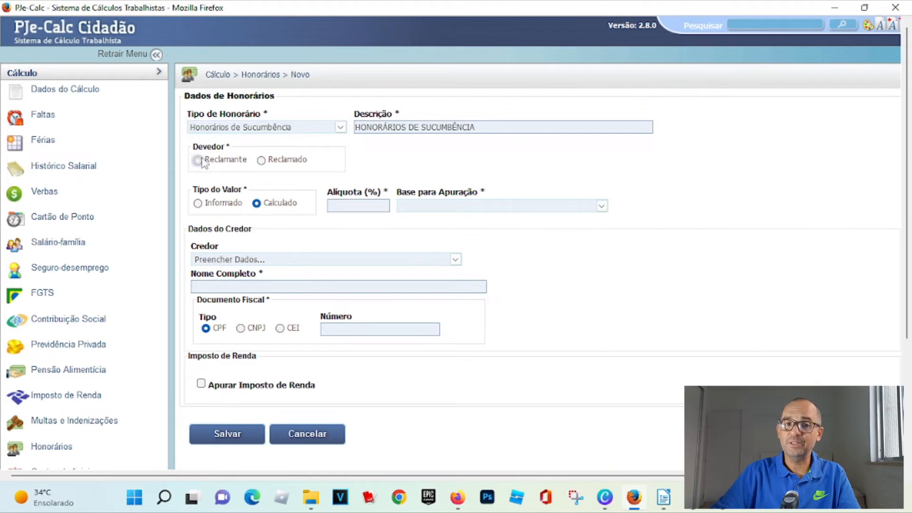
{"action": "left_click_drag", "start_coordinate": [370, 159], "coordinate": [611, 160]}
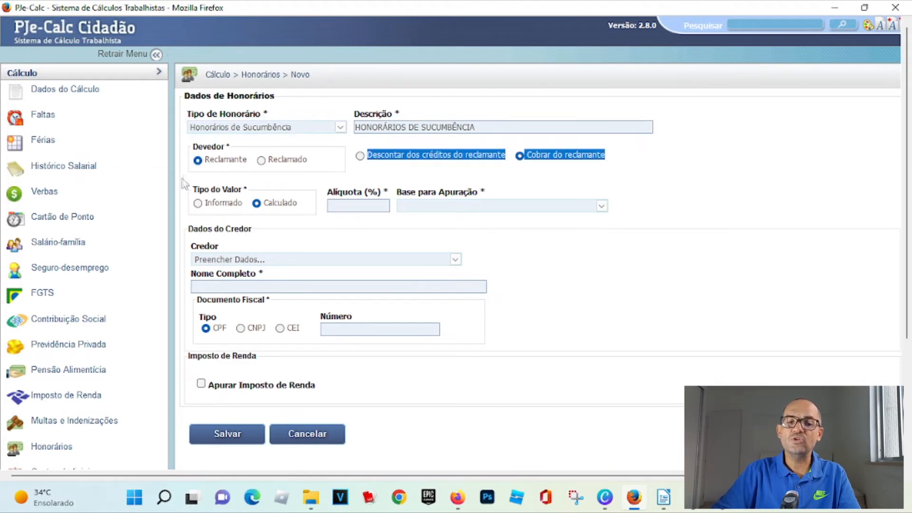
{"action": "left_click", "coordinate": [200, 171]}
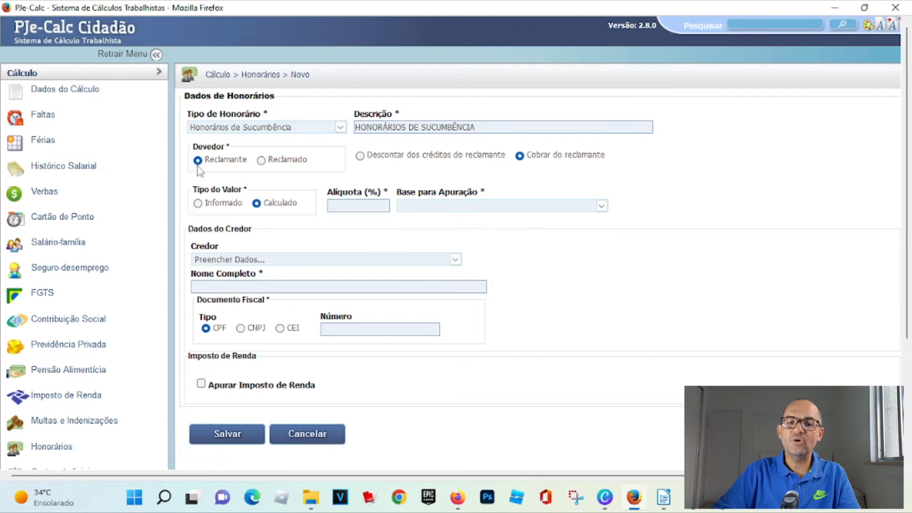
{"action": "left_click", "coordinate": [261, 160]}
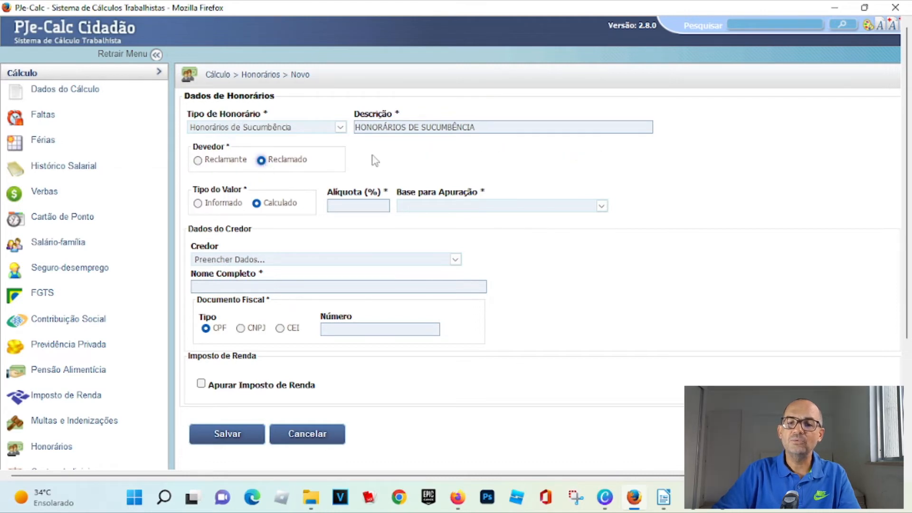
{"action": "left_click", "coordinate": [198, 161]}
{"action": "left_click_drag", "start_coordinate": [363, 155], "coordinate": [589, 162]}
{"action": "left_click", "coordinate": [614, 168]}
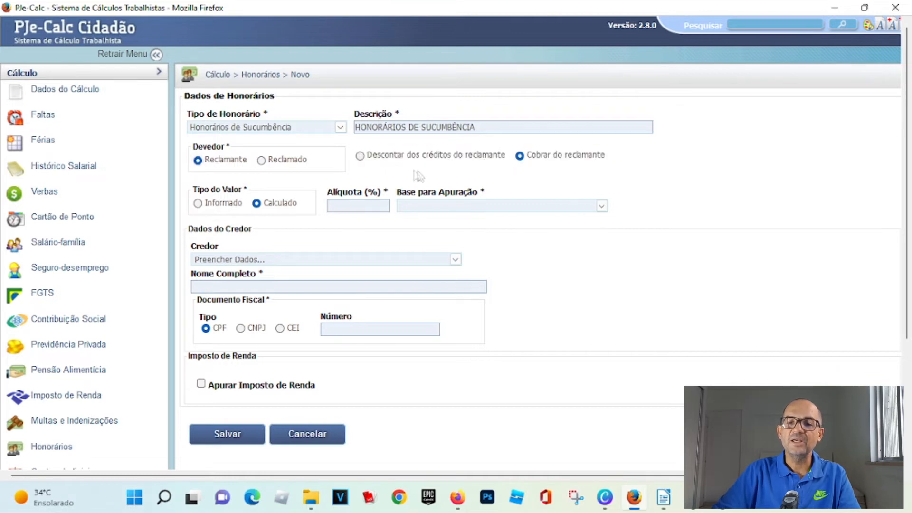
{"action": "left_click_drag", "start_coordinate": [371, 158], "coordinate": [610, 167]}
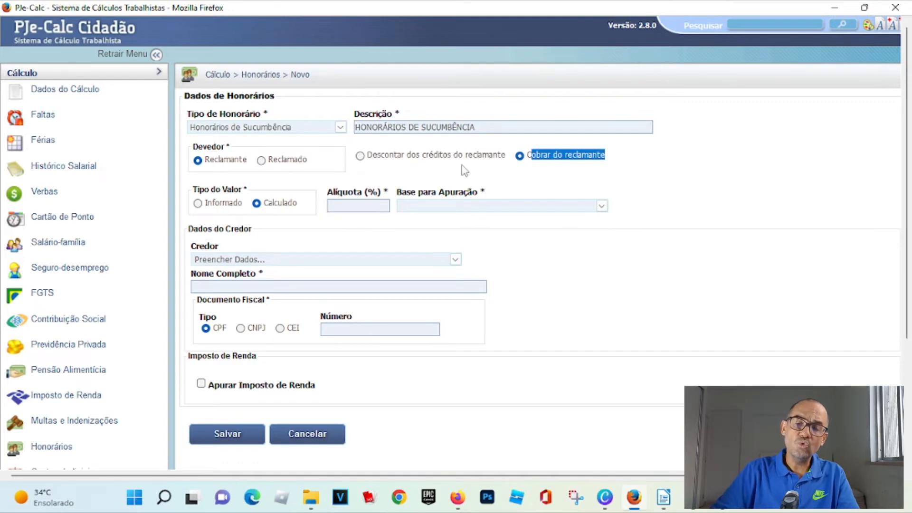
{"action": "left_click_drag", "start_coordinate": [367, 157], "coordinate": [511, 162]}
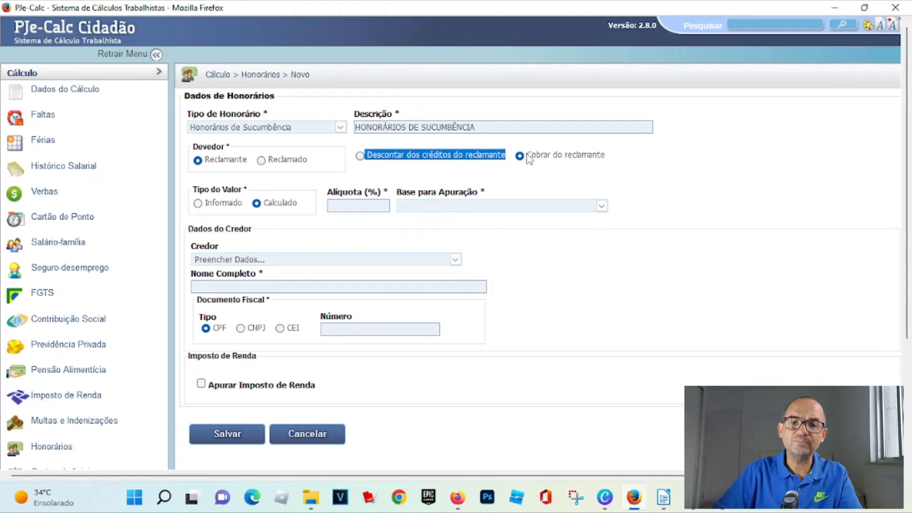
{"action": "left_click", "coordinate": [360, 156]}
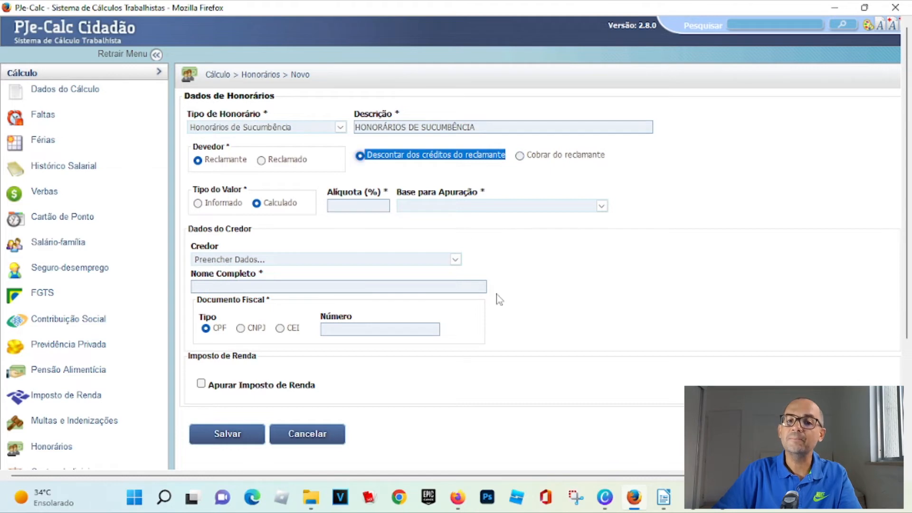
- Set the fee rate to 5,00% on the base Verbas que não compõem o Principal, including HORAS EXTRAS 50% and INTERVALO INTRAJORNADA
{"action": "left_click", "coordinate": [379, 211]}
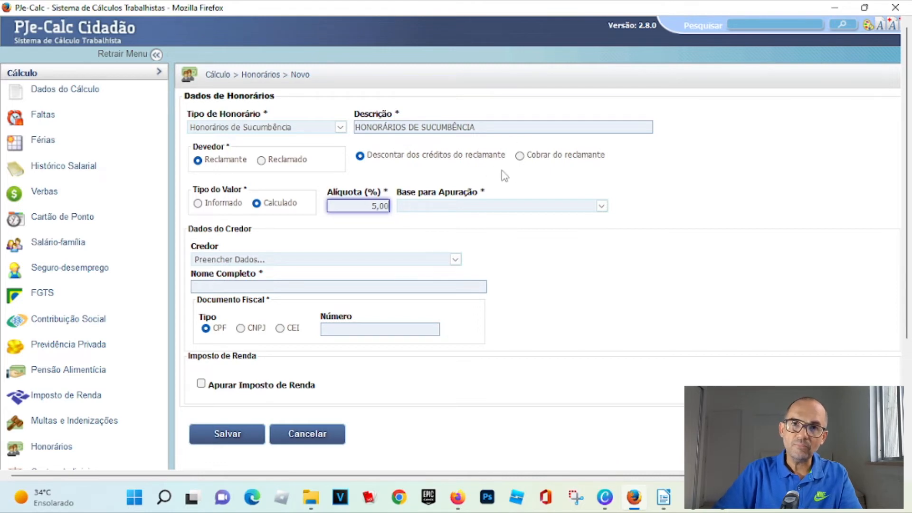
{"action": "left_click", "coordinate": [478, 210]}
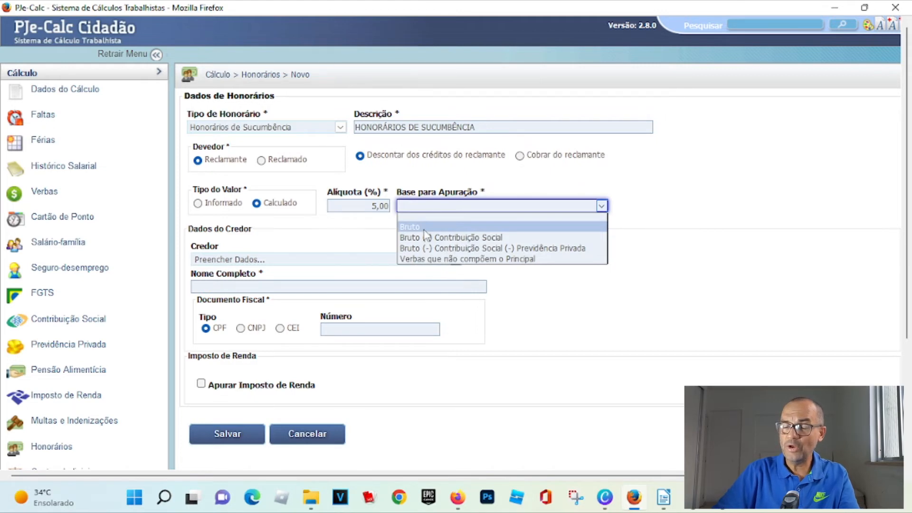
{"action": "left_click", "coordinate": [431, 259]}
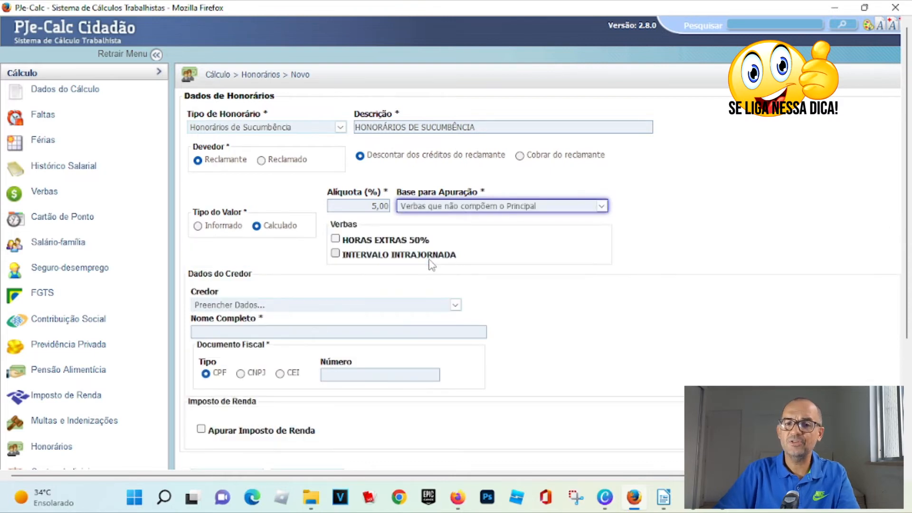
{"action": "left_click", "coordinate": [335, 239]}
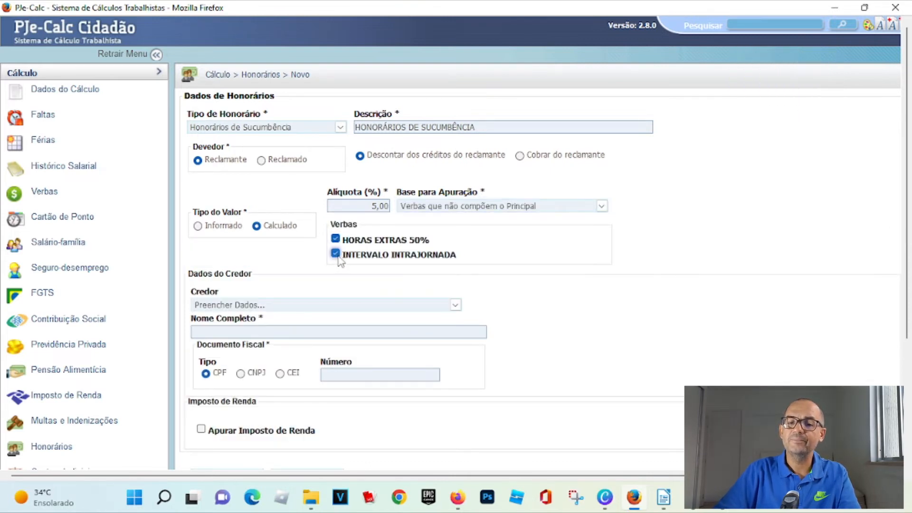
- Enter ADV RDA as the creditor's full name and save the fee
{"action": "left_click", "coordinate": [252, 333]}
{"action": "type", "text": "ADV RDA"}
{"action": "left_click", "coordinate": [299, 409]}
{"action": "scroll", "coordinate": [299, 410], "scroll_direction": "down", "scroll_amount": 3}
{"action": "left_click", "coordinate": [235, 322]}
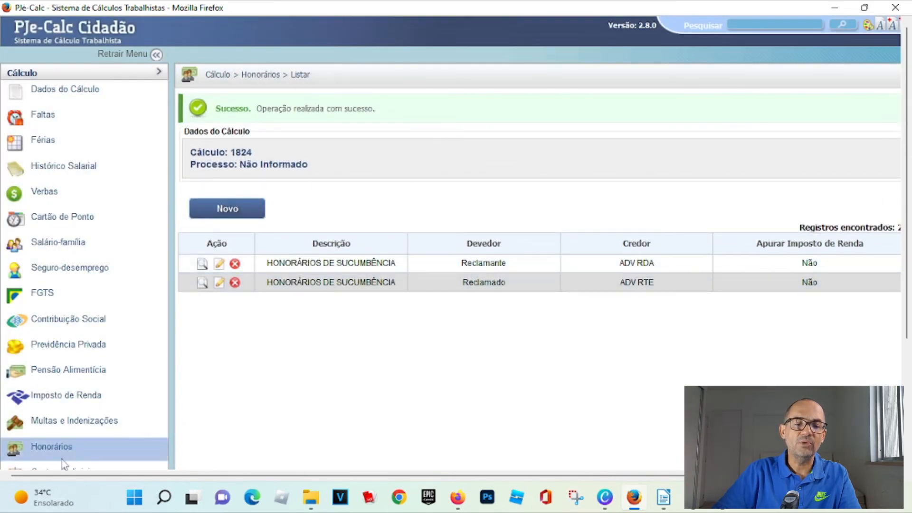
- Liquidate the calculation
{"action": "scroll", "coordinate": [130, 448], "scroll_direction": "down", "scroll_amount": 3}
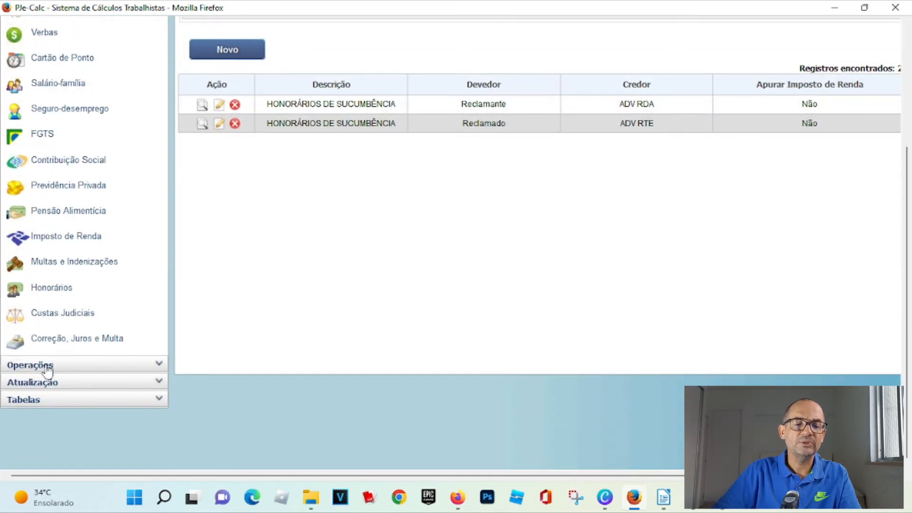
{"action": "left_click", "coordinate": [46, 368]}
{"action": "scroll", "coordinate": [45, 304], "scroll_direction": "up", "scroll_amount": 3}
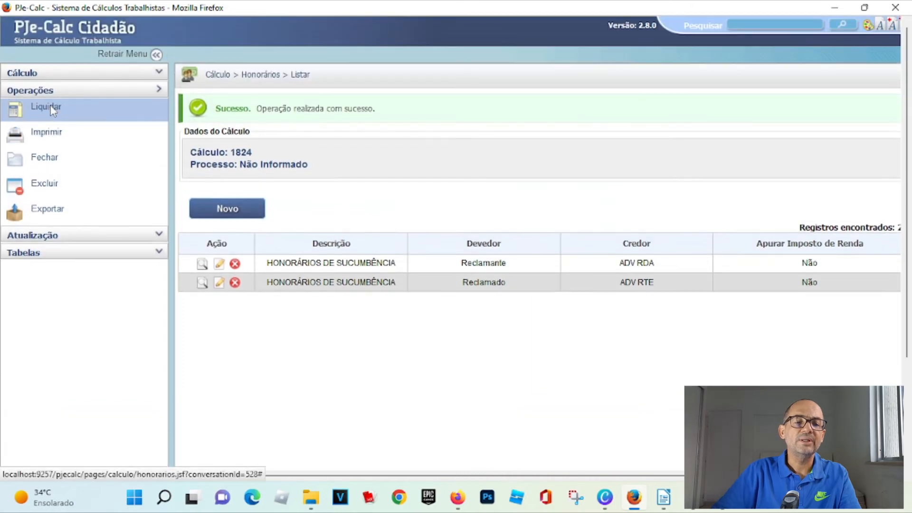
{"action": "left_click", "coordinate": [46, 108]}
{"action": "left_click", "coordinate": [243, 278]}
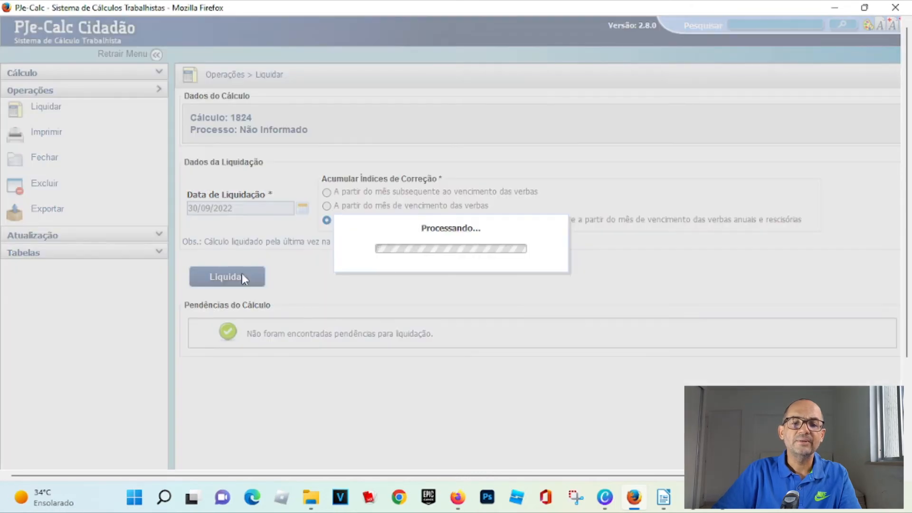
- Print a PDF report including only Resumo de Cálculo, Verbas and Honorários
{"action": "left_click", "coordinate": [40, 136]}
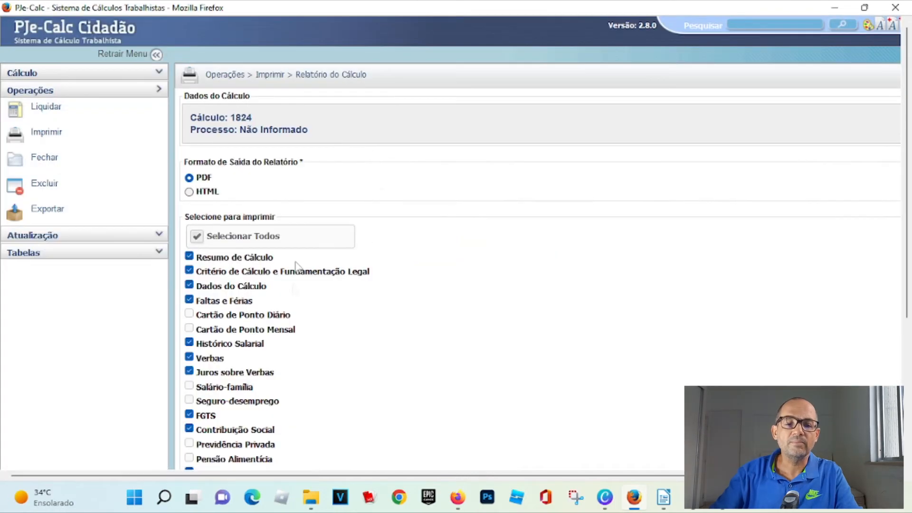
{"action": "left_click", "coordinate": [207, 240]}
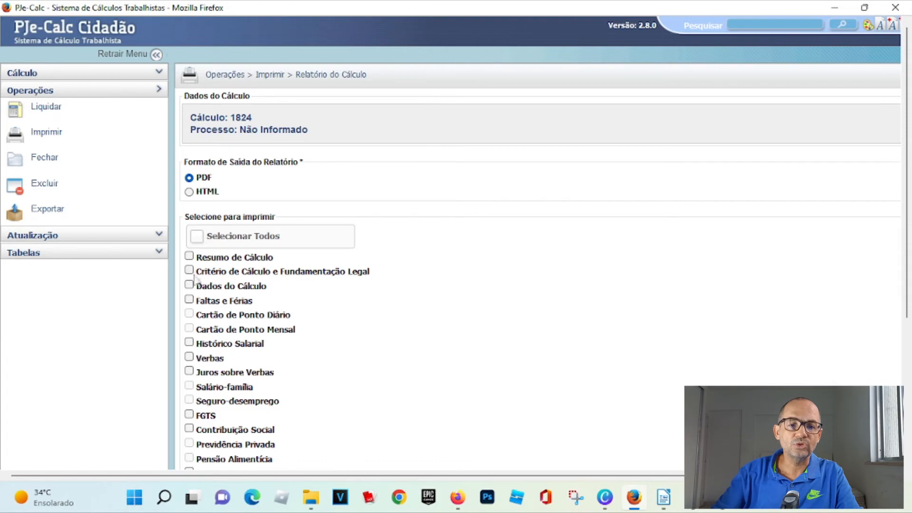
{"action": "left_click", "coordinate": [189, 357]}
{"action": "scroll", "coordinate": [192, 361], "scroll_direction": "down", "scroll_amount": 3}
{"action": "left_click", "coordinate": [189, 340]}
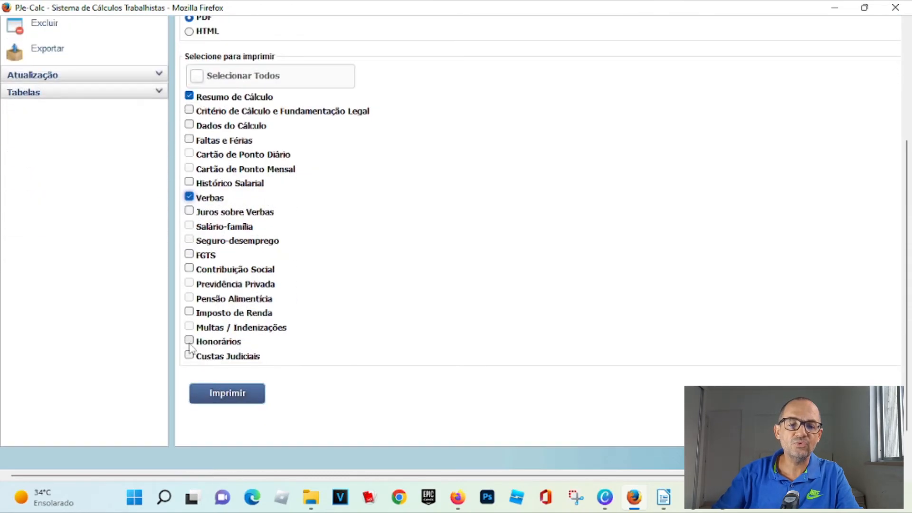
{"action": "left_click", "coordinate": [227, 394]}
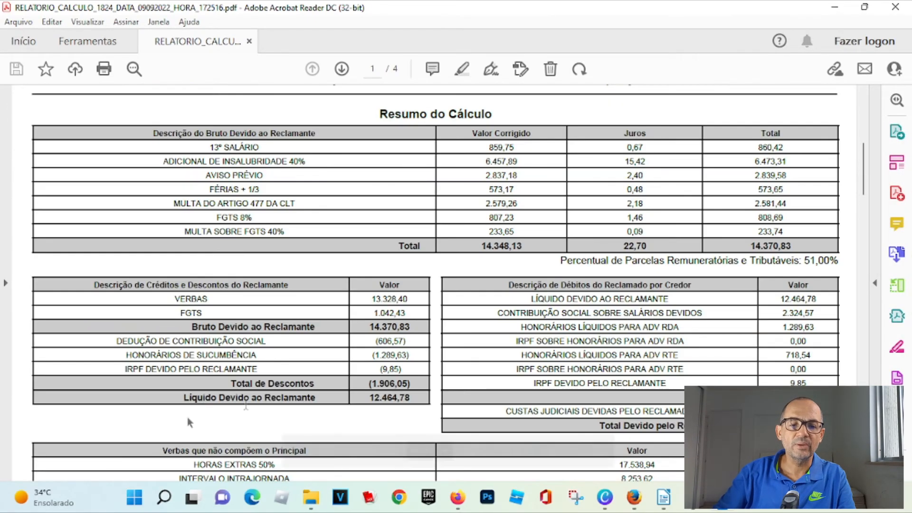
- Examine the fee and net-amount lines in the report's creditor and claimant summary tables
{"action": "left_click_drag", "start_coordinate": [126, 355], "coordinate": [394, 354]}
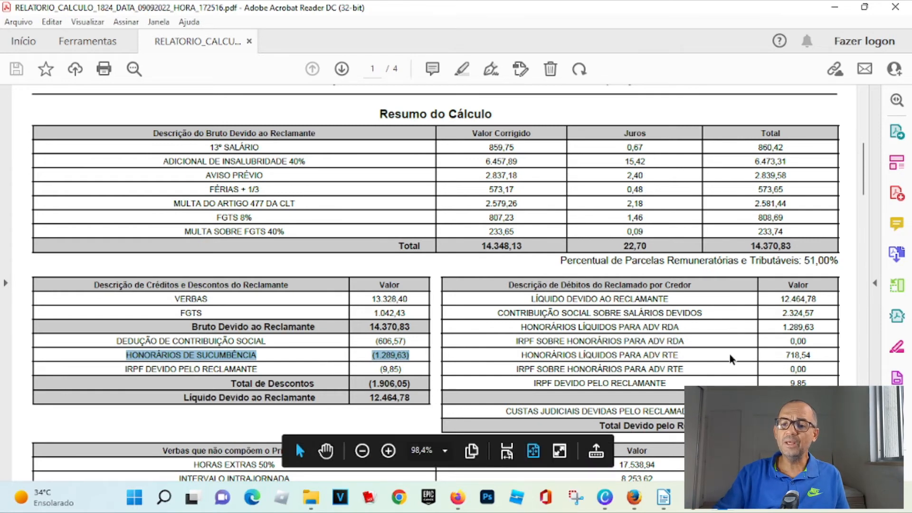
{"action": "left_click_drag", "start_coordinate": [521, 327], "coordinate": [675, 329]}
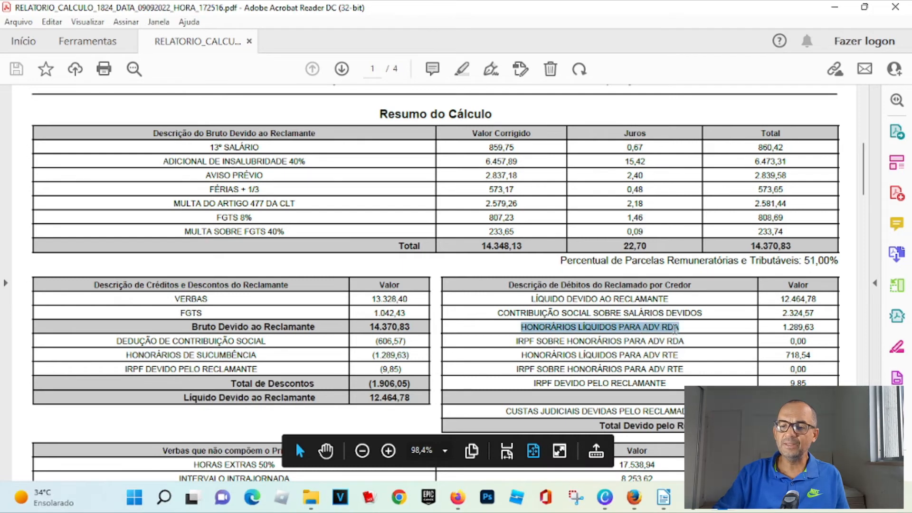
{"action": "left_click_drag", "start_coordinate": [521, 355], "coordinate": [613, 354]}
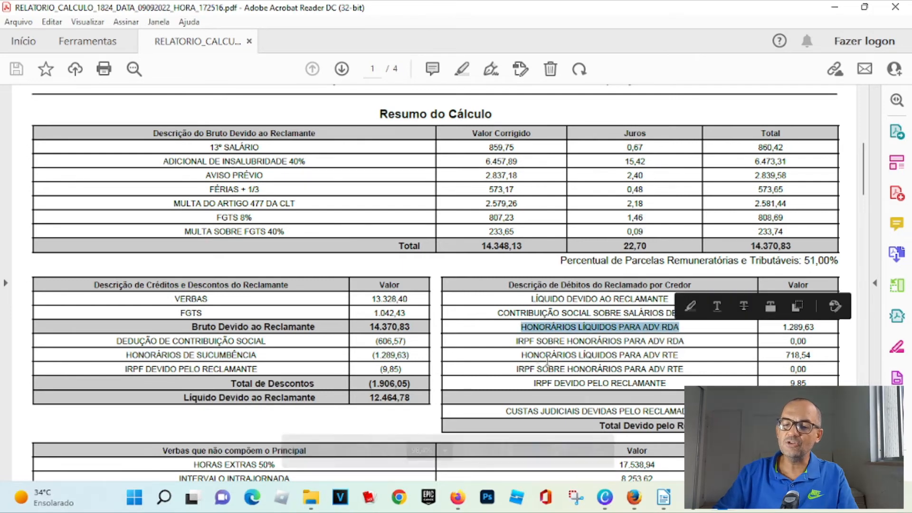
{"action": "left_click_drag", "start_coordinate": [522, 355], "coordinate": [678, 351]}
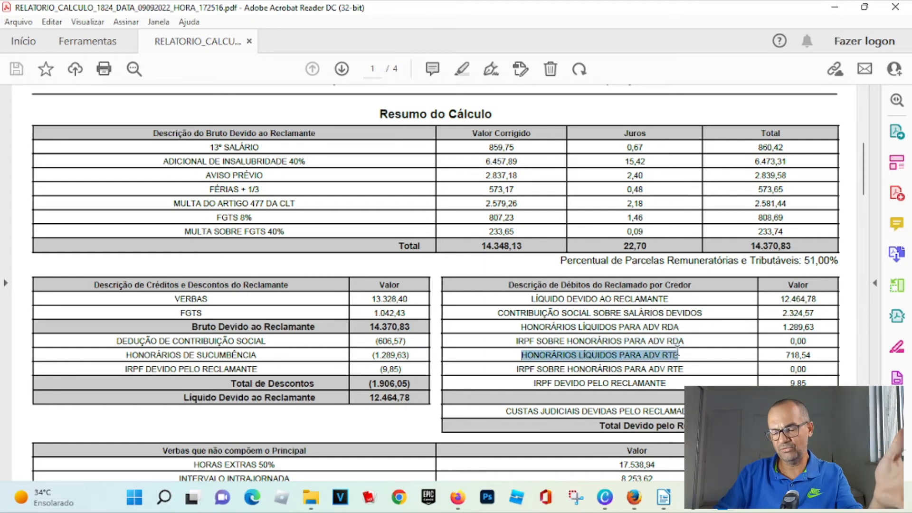
{"action": "left_click_drag", "start_coordinate": [522, 327], "coordinate": [676, 330]}
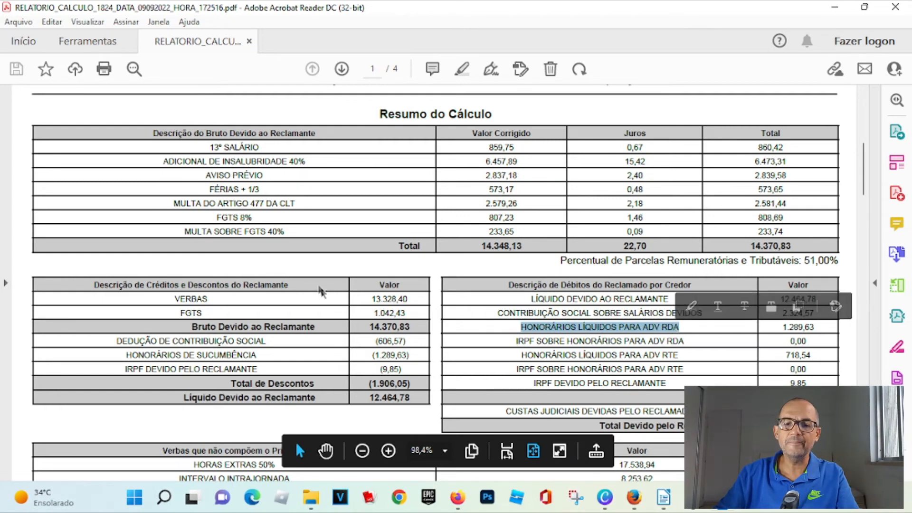
{"action": "left_click_drag", "start_coordinate": [128, 357], "coordinate": [410, 356]}
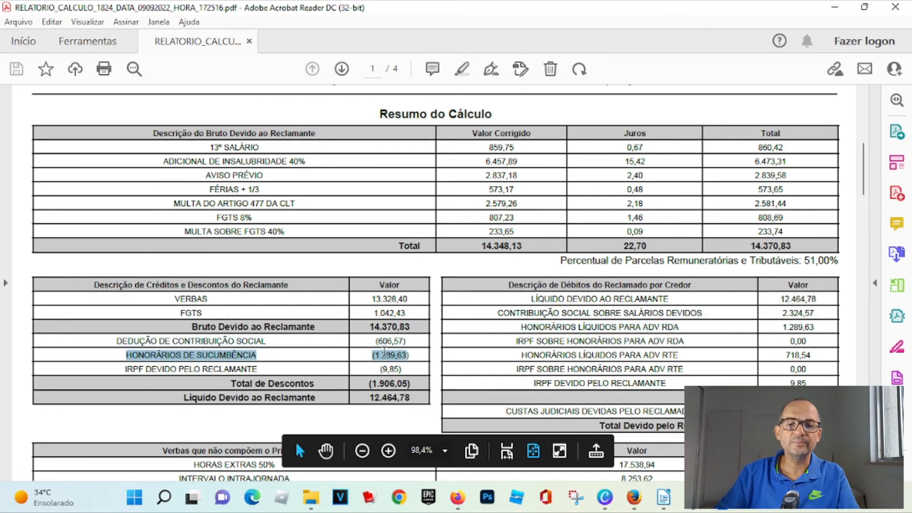
{"action": "left_click_drag", "start_coordinate": [780, 299], "coordinate": [816, 300]}
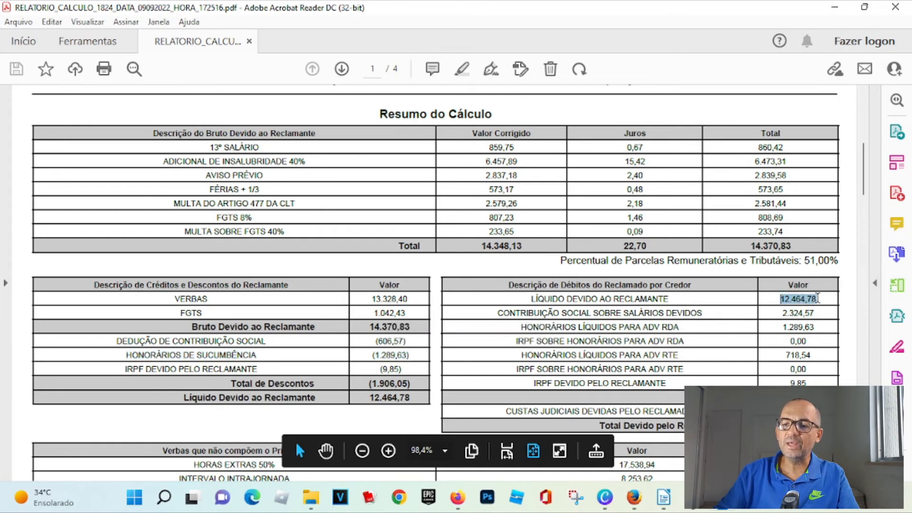
{"action": "left_click_drag", "start_coordinate": [781, 314], "coordinate": [816, 313]}
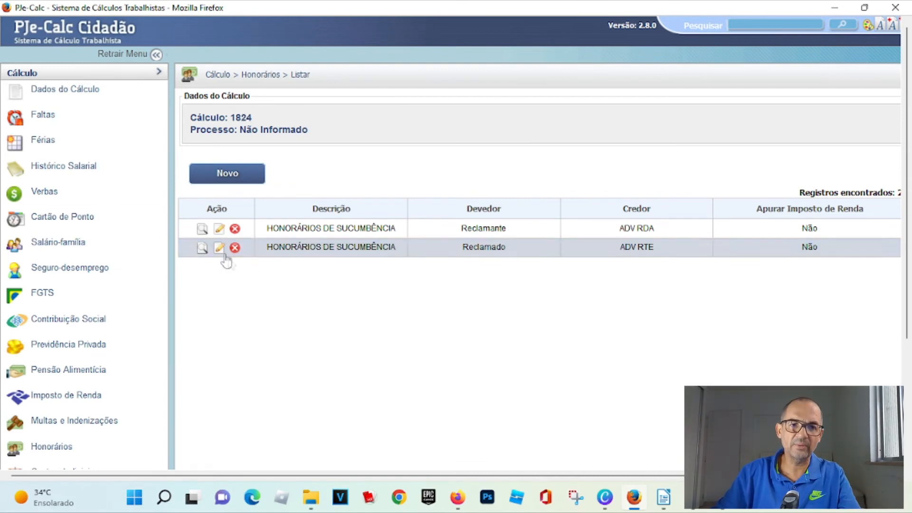
{"action": "left_click", "coordinate": [220, 230]}
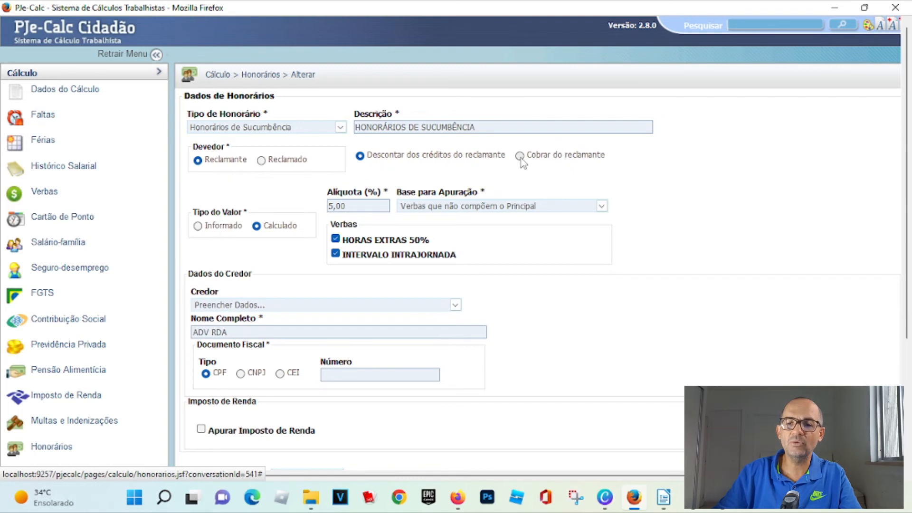
{"action": "scroll", "coordinate": [479, 158], "scroll_direction": "down", "scroll_amount": 3}
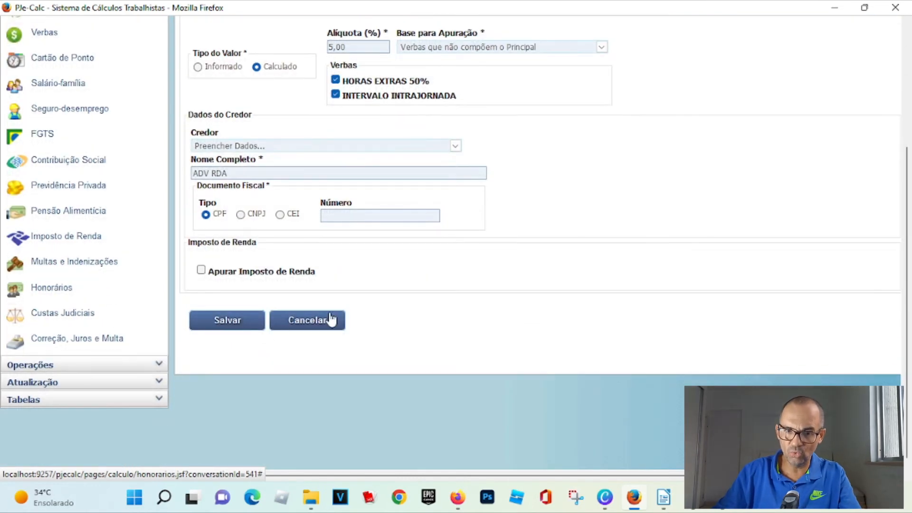
{"action": "left_click", "coordinate": [304, 323]}
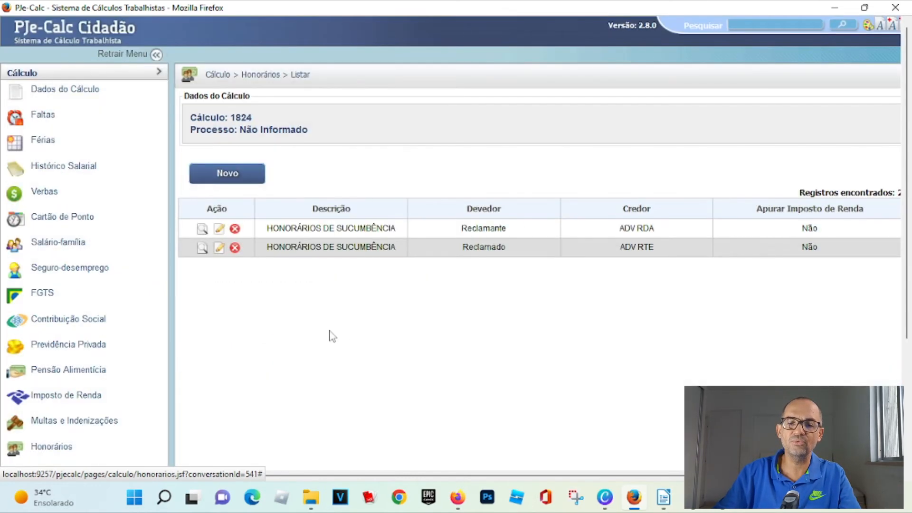
- Delete the sucumbency fee owed by the Reclamante to ADV RDA
{"action": "left_click", "coordinate": [235, 230]}
{"action": "scroll", "coordinate": [264, 238], "scroll_direction": "down", "scroll_amount": 3}
{"action": "left_click", "coordinate": [226, 318]}
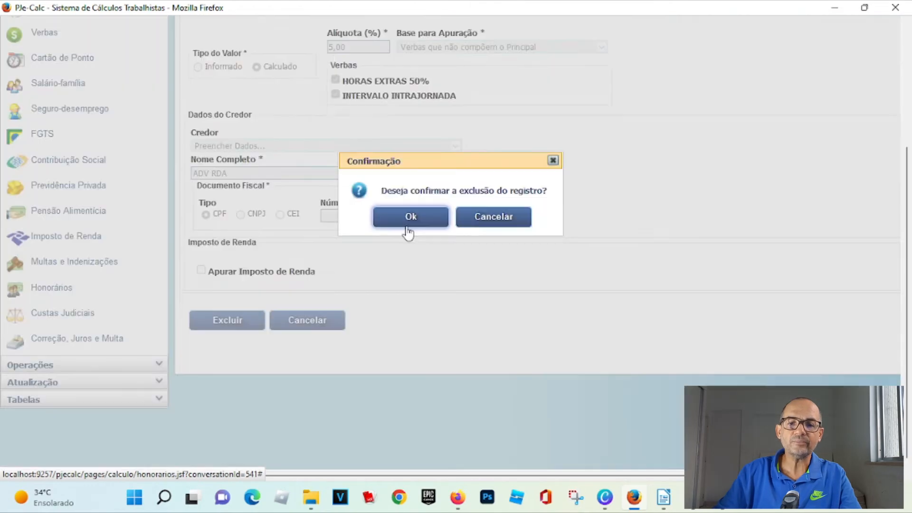
{"action": "left_click", "coordinate": [408, 217]}
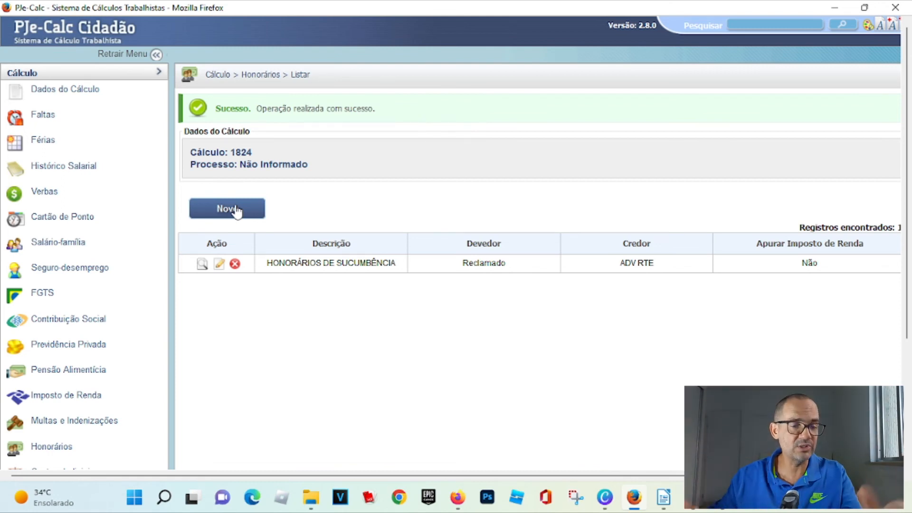
- Create a new Honorários de Sucumbência fee with Reclamante as debtor, set to Cobrar do reclamante
{"action": "left_click", "coordinate": [238, 212]}
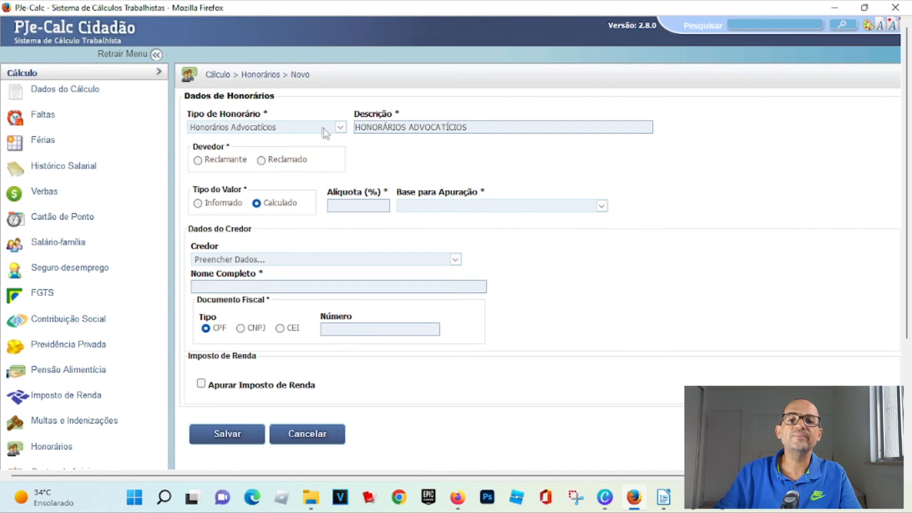
{"action": "left_click", "coordinate": [340, 127]}
{"action": "left_click", "coordinate": [251, 238]}
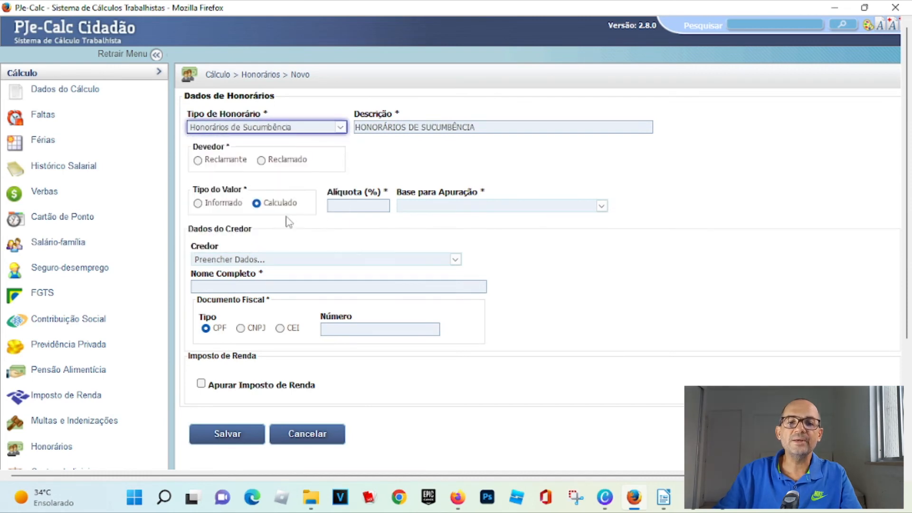
{"action": "left_click", "coordinate": [198, 161]}
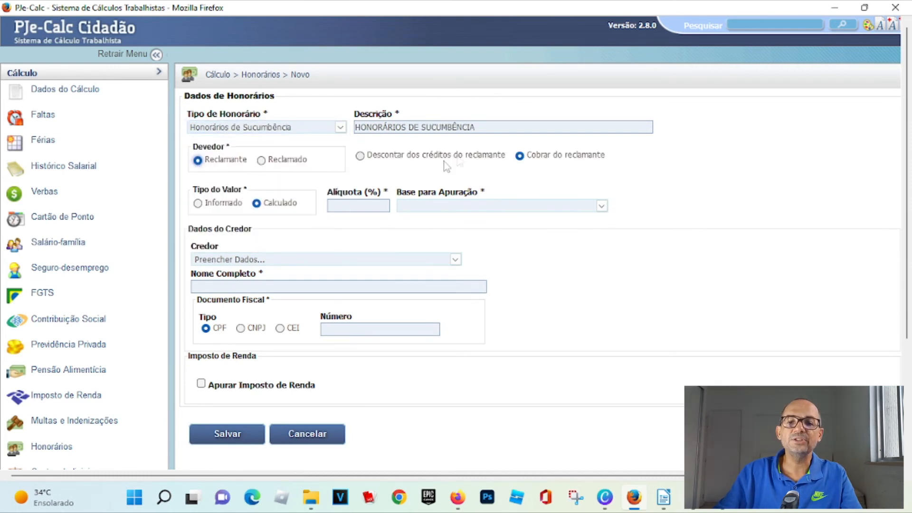
{"action": "left_click_drag", "start_coordinate": [529, 164], "coordinate": [625, 167]}
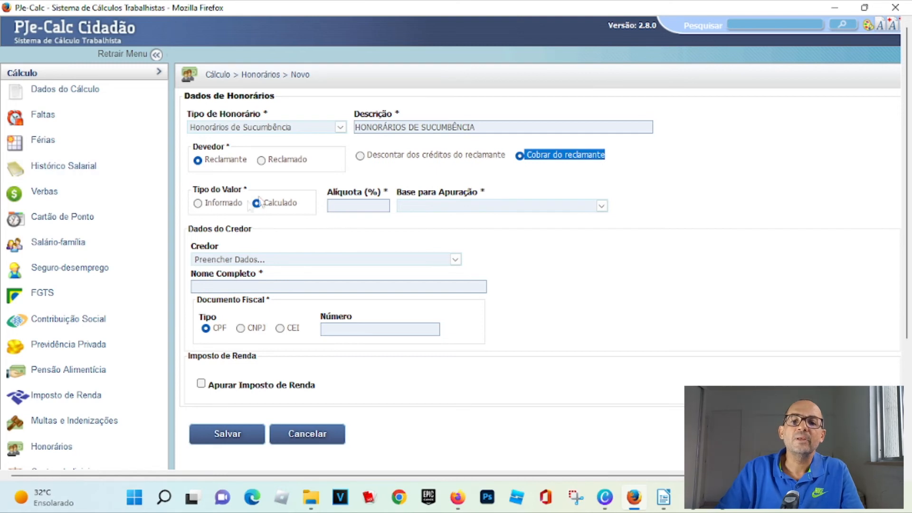
- Set the fee rate to 5,00% on the base Verbas que não compõem o Principal, including HORAS EXTRAS 50% and INTERVALO INTRAJORNADA
{"action": "left_click", "coordinate": [379, 206]}
{"action": "type", "text": "0,05"}
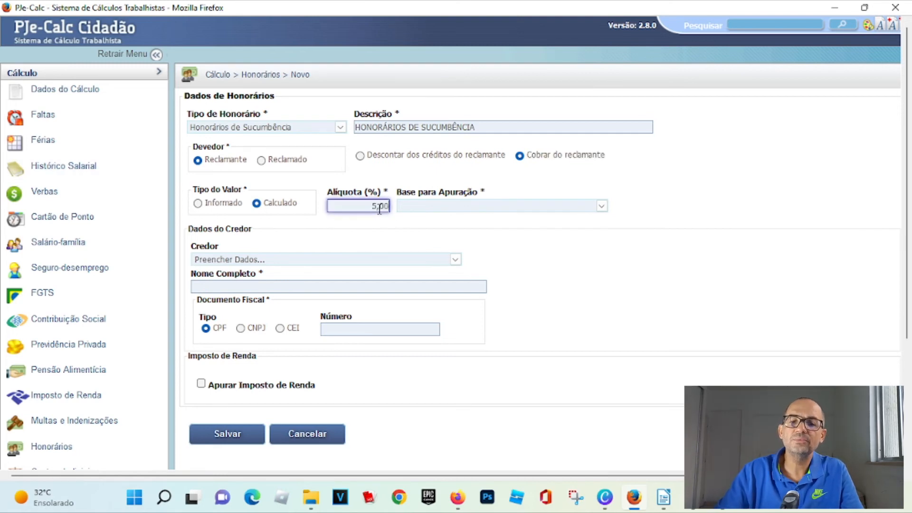
{"action": "left_click", "coordinate": [410, 207]}
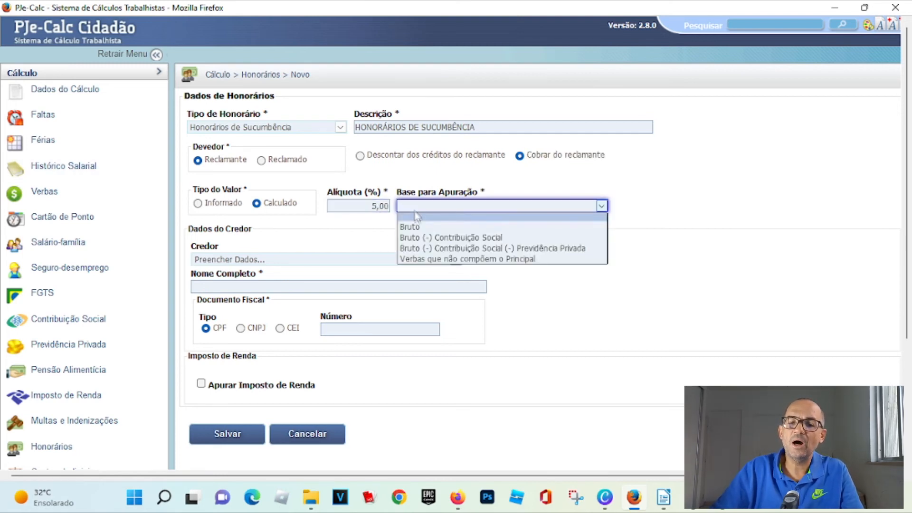
{"action": "left_click", "coordinate": [436, 258]}
{"action": "left_click", "coordinate": [336, 239]}
{"action": "left_click", "coordinate": [336, 254]}
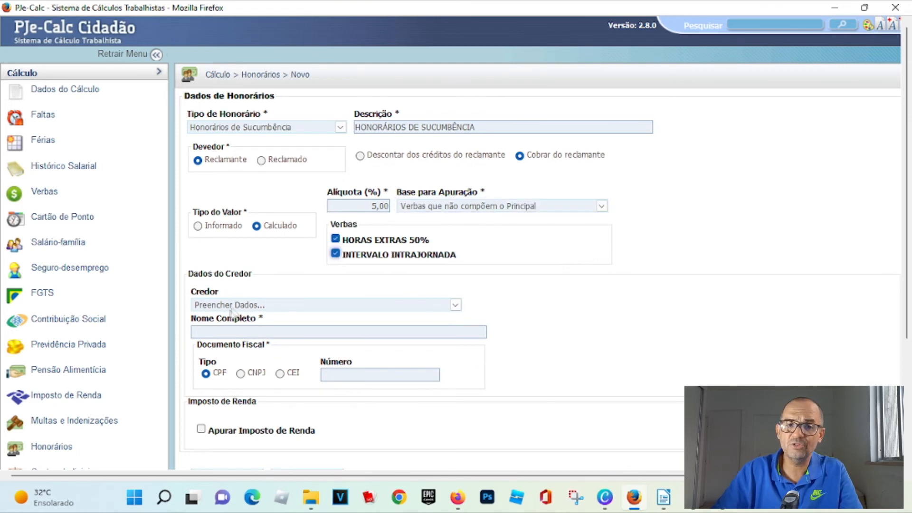
- Enter ADV RDA as the creditor's full name and save the new fee
{"action": "left_click", "coordinate": [225, 331]}
{"action": "type", "text": "ADV RDA"}
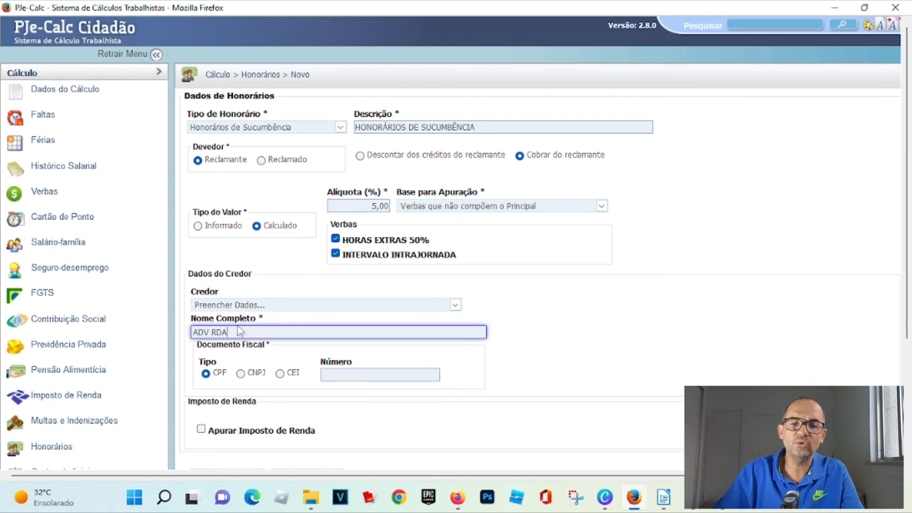
{"action": "scroll", "coordinate": [238, 326], "scroll_direction": "down", "scroll_amount": 3}
{"action": "left_click", "coordinate": [237, 320]}
{"action": "scroll", "coordinate": [57, 376], "scroll_direction": "down", "scroll_amount": 3}
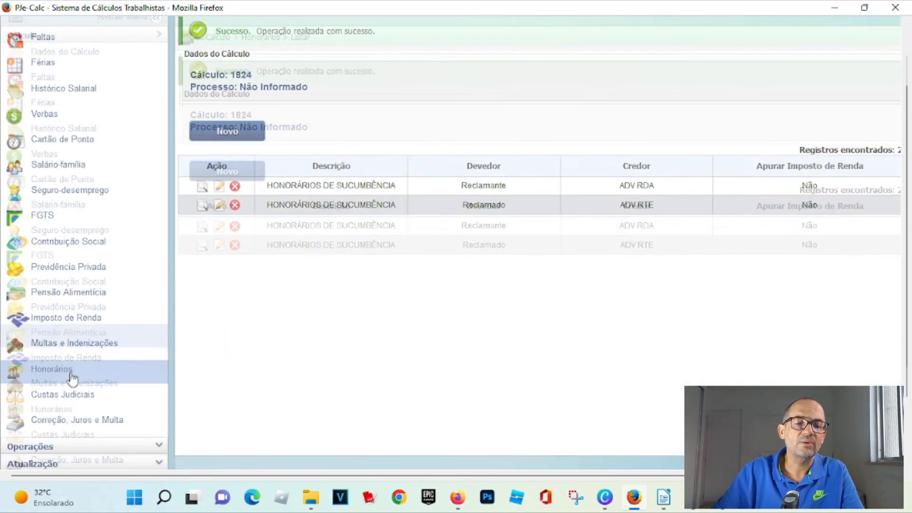
- Liquidate the calculation with the updated fees
{"action": "left_click", "coordinate": [41, 369]}
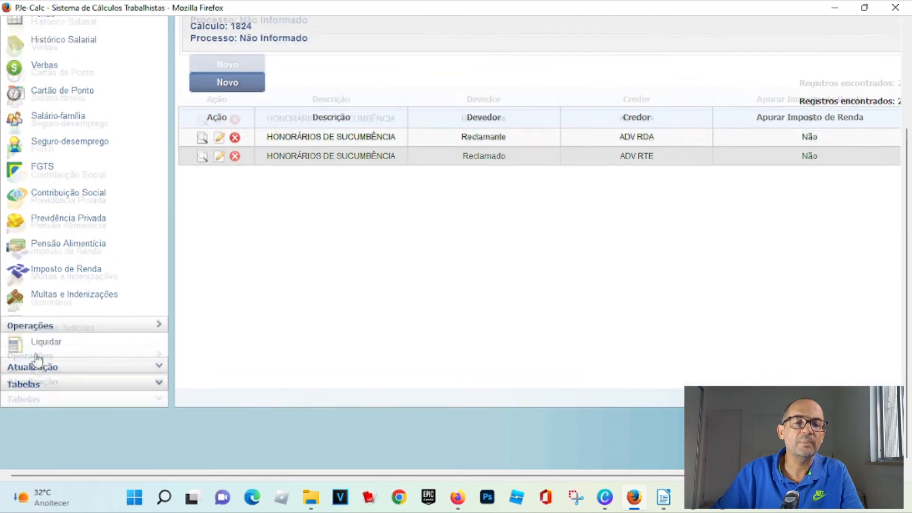
{"action": "scroll", "coordinate": [55, 149], "scroll_direction": "up", "scroll_amount": 3}
{"action": "left_click", "coordinate": [53, 110]}
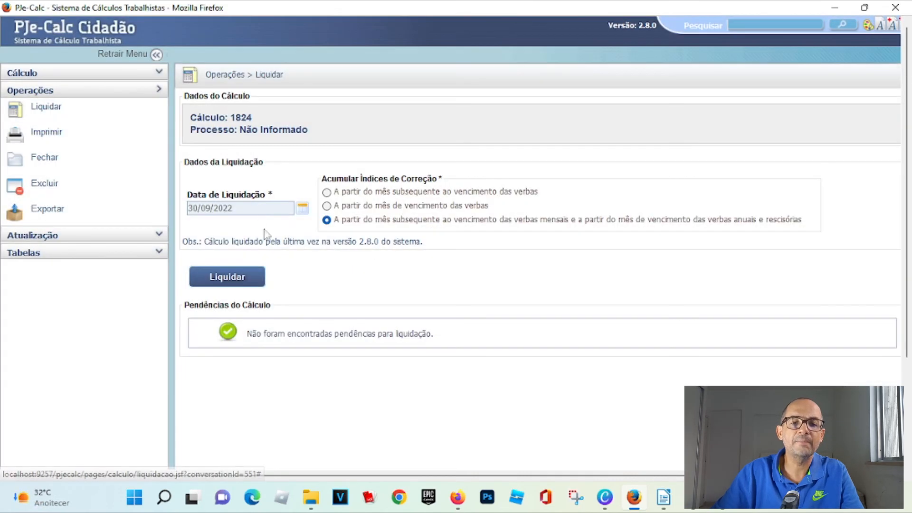
{"action": "left_click", "coordinate": [222, 280]}
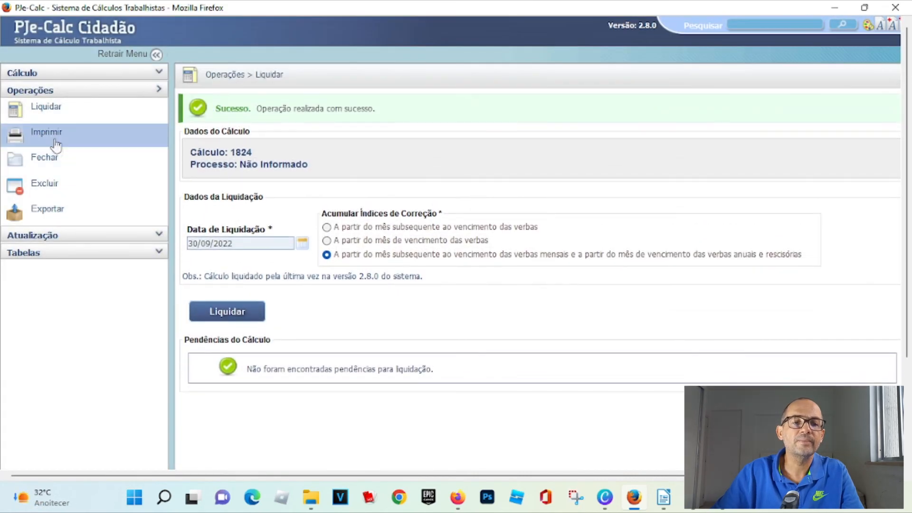
- Print the PDF report with Resumo de Cálculo, Verbas and Honorários selected
{"action": "left_click", "coordinate": [58, 135]}
{"action": "left_click", "coordinate": [196, 238]}
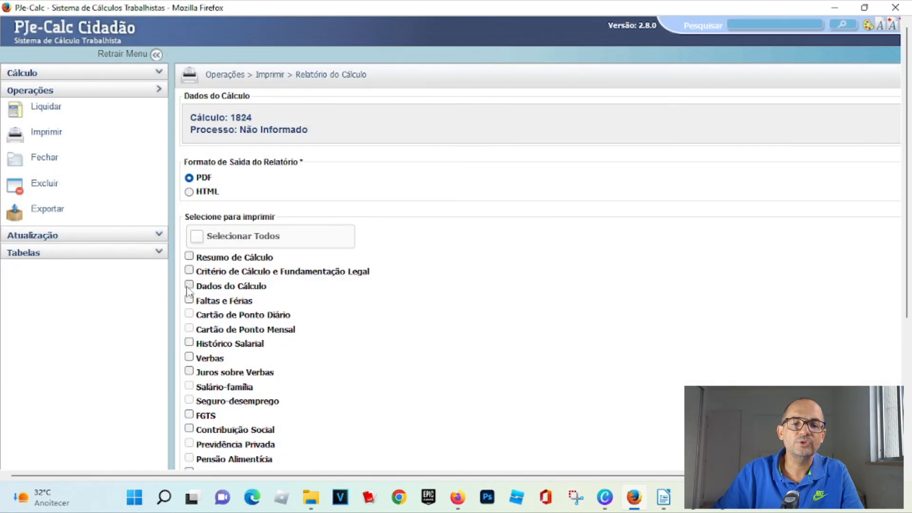
{"action": "left_click", "coordinate": [189, 359]}
{"action": "scroll", "coordinate": [200, 368], "scroll_direction": "down", "scroll_amount": 4}
{"action": "left_click", "coordinate": [189, 303]}
{"action": "left_click", "coordinate": [228, 354]}
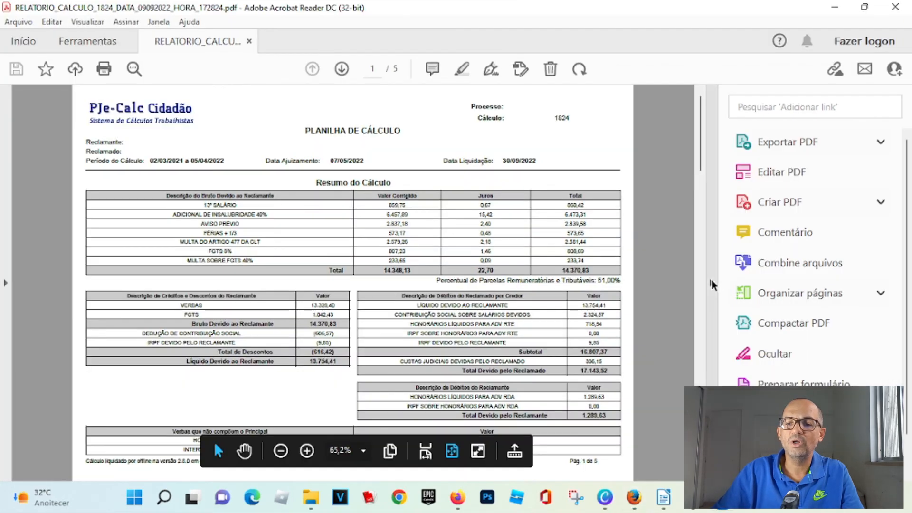
{"action": "left_click", "coordinate": [711, 284]}
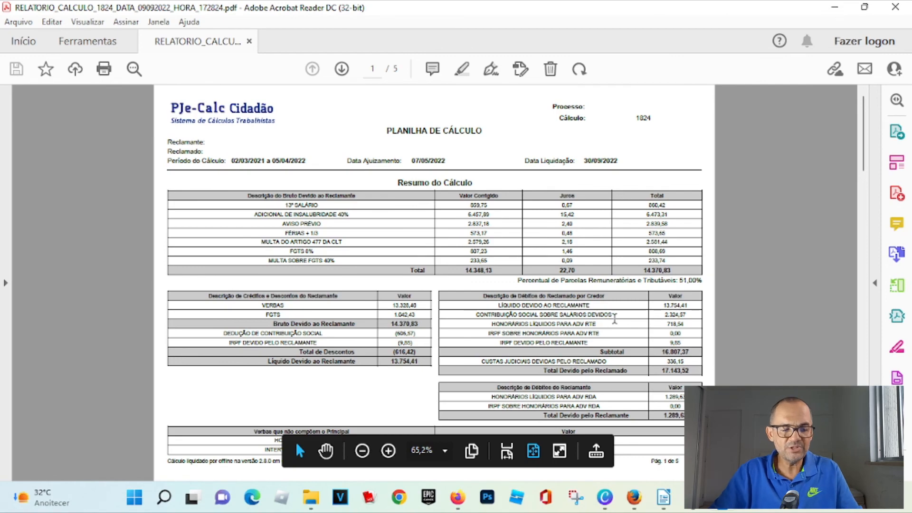
- Highlight the Descrição de Débitos do Reclamado por Credor table in the new report
{"action": "scroll", "coordinate": [509, 305], "scroll_direction": "up", "scroll_amount": 2}
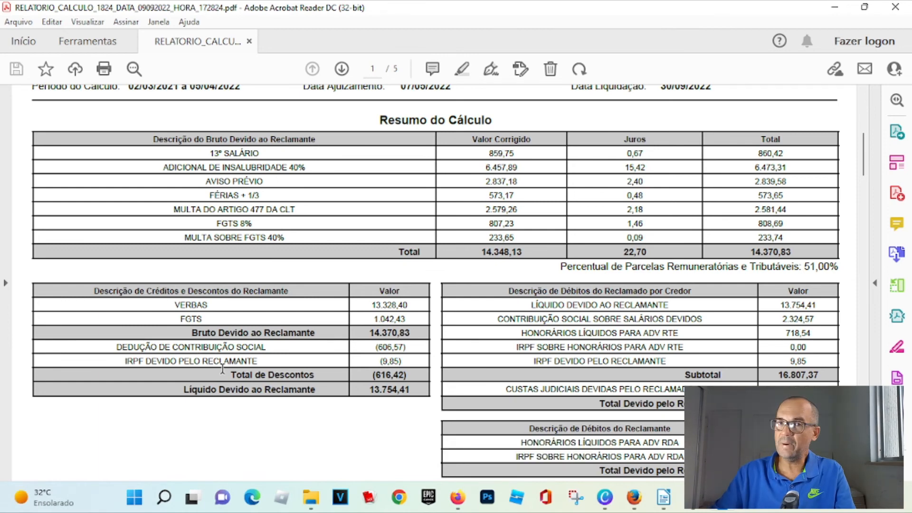
{"action": "scroll", "coordinate": [647, 319], "scroll_direction": "down", "scroll_amount": 1}
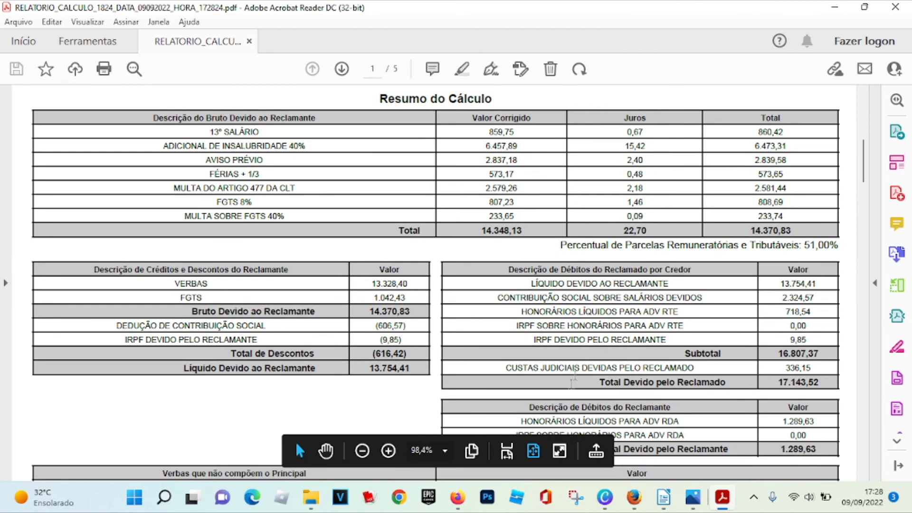
{"action": "left_click_drag", "start_coordinate": [521, 403], "coordinate": [817, 449]}
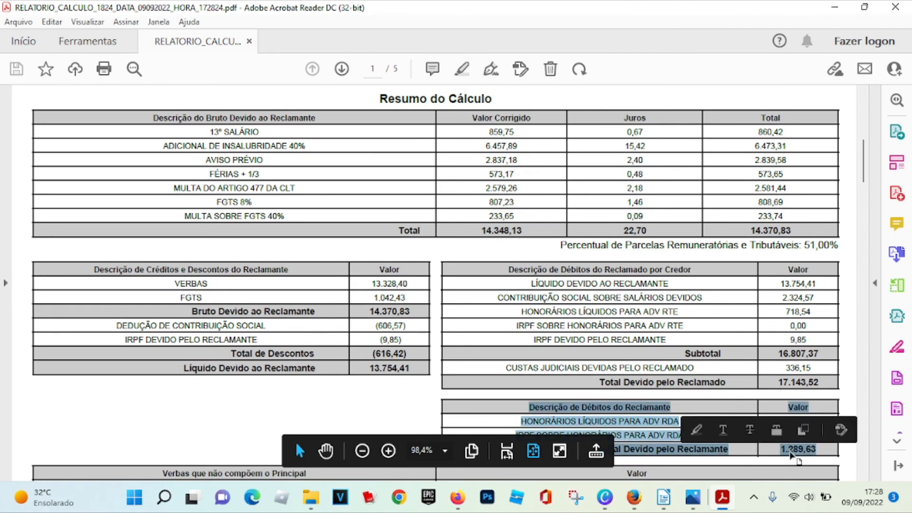
{"action": "scroll", "coordinate": [750, 390], "scroll_direction": "down", "scroll_amount": 2}
{"action": "scroll", "coordinate": [749, 389], "scroll_direction": "down", "scroll_amount": 2}
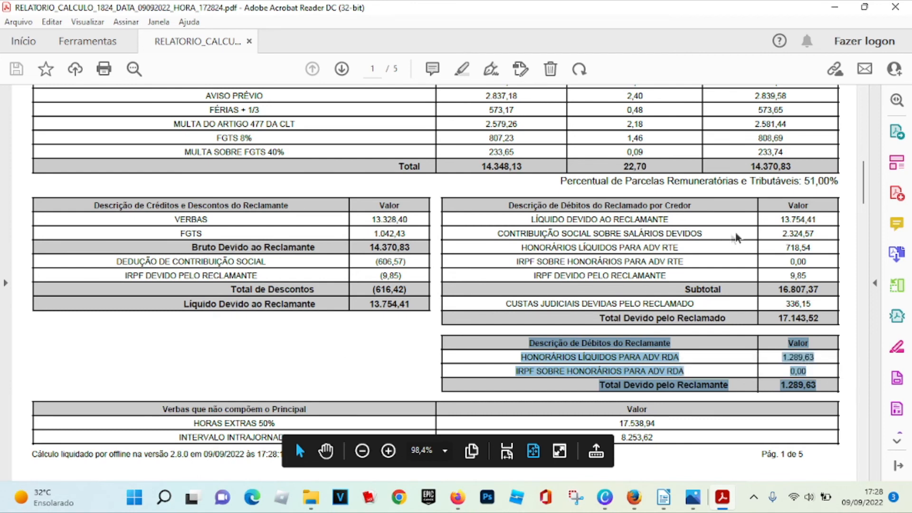
{"action": "left_click_drag", "start_coordinate": [828, 309], "coordinate": [539, 176]}
{"action": "left_click", "coordinate": [531, 184]}
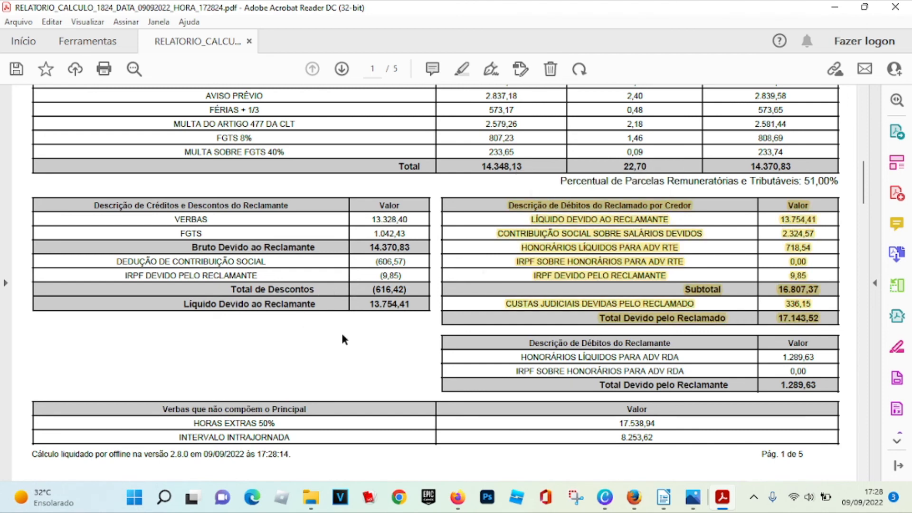